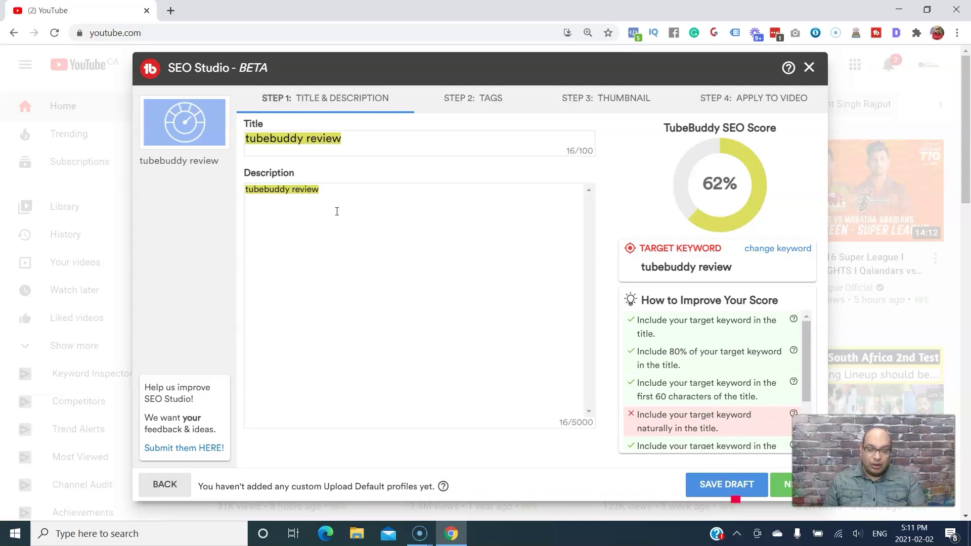
Extend the video title to read "tubebuddy review: how to grow your youtube channel"
{"action": "mouse_move", "coordinate": [806, 341]}
{"action": "left_mouse_down"}
{"action": "mouse_move", "coordinate": [802, 379]}
{"action": "mouse_move", "coordinate": [806, 325]}
{"action": "left_mouse_up"}
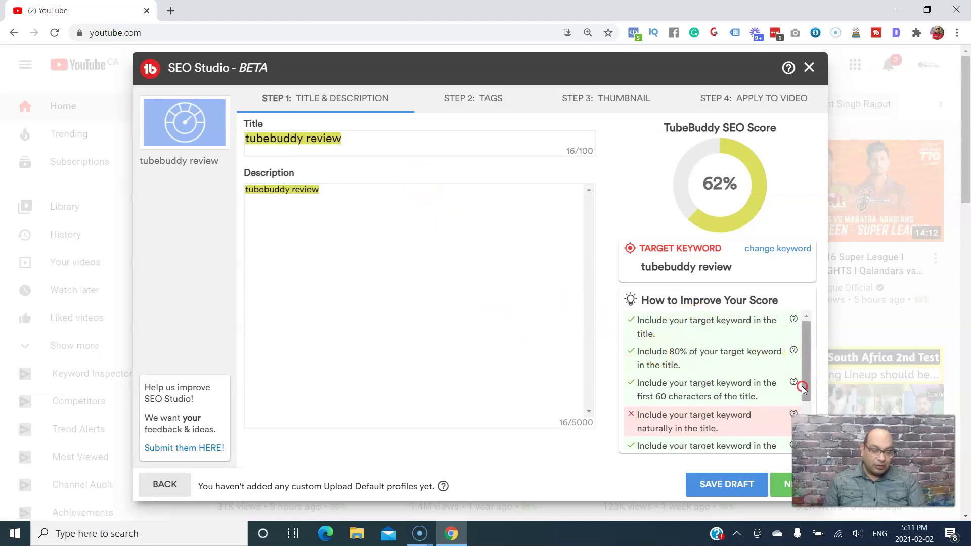
{"action": "scroll", "coordinate": [799, 386], "scroll_direction": "down", "scroll_amount": 2}
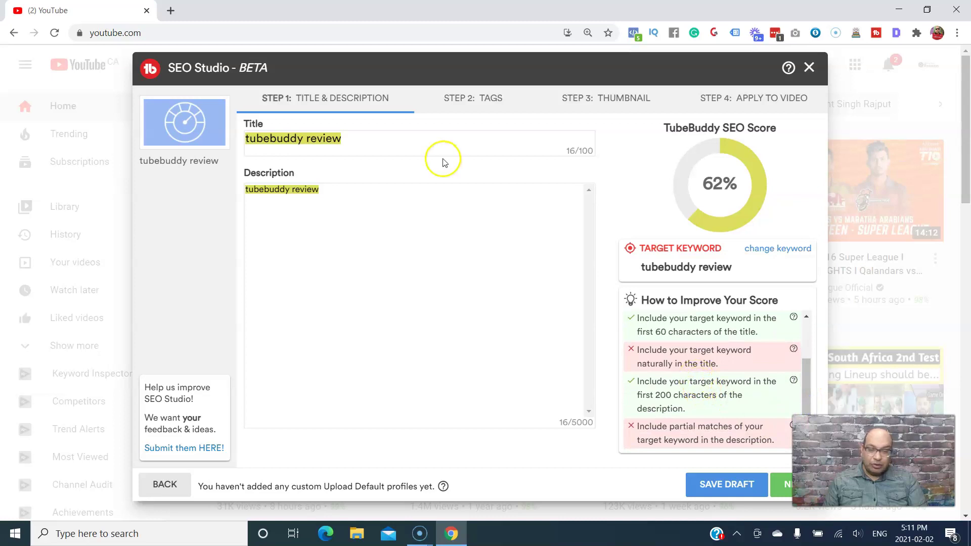
{"action": "left_click", "coordinate": [359, 140]}
{"action": "type", "text": ": how to grow your youtube channel"}
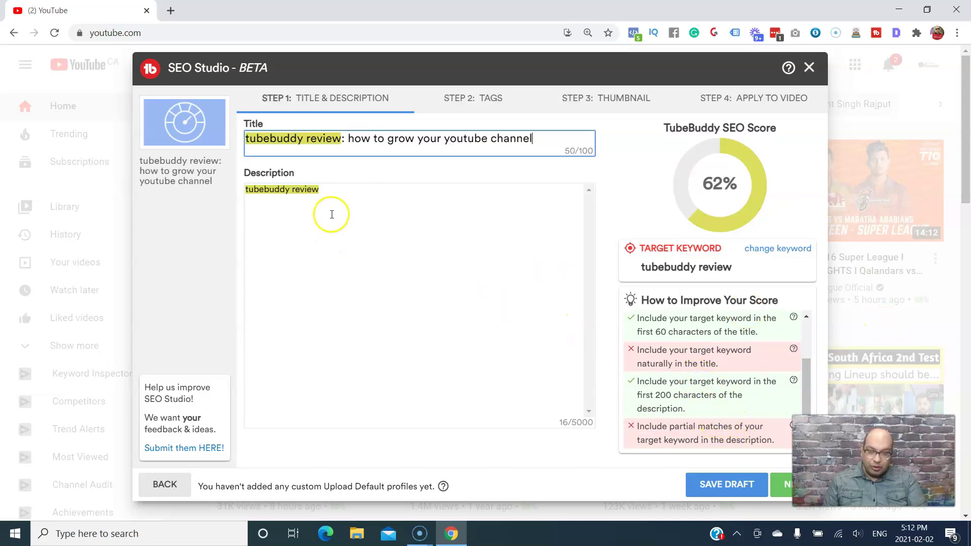
Add the description lines "tubebuddy", "how to install tubebuddy", "how to use tubebuddy" and "tubebuddy 2021", separated by blank lines
{"action": "left_click", "coordinate": [329, 198]}
{"action": "key", "text": "Return"}
{"action": "key", "text": "Return"}
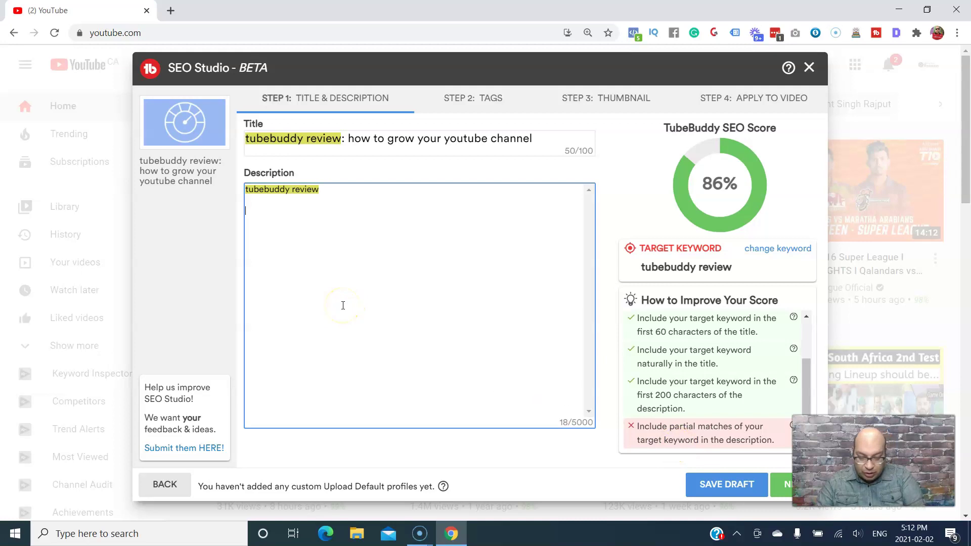
{"action": "type", "text": "tubebuddy  how to install tubebuddy  how to use tubebuddy  tubebuddy 2021"}
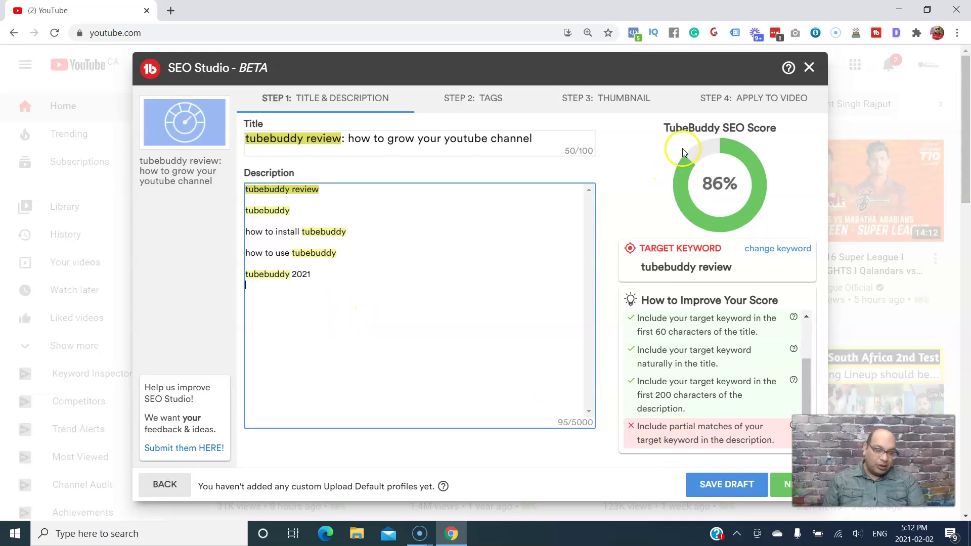
Advance through the Tags and Thumbnail stages to the Apply to Video stage
{"action": "left_click", "coordinate": [779, 486]}
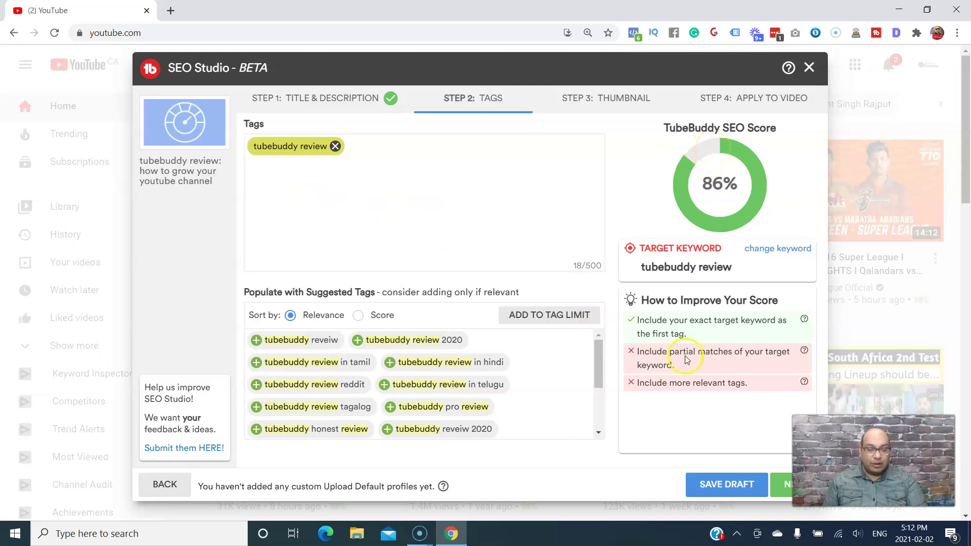
{"action": "left_click", "coordinate": [777, 486]}
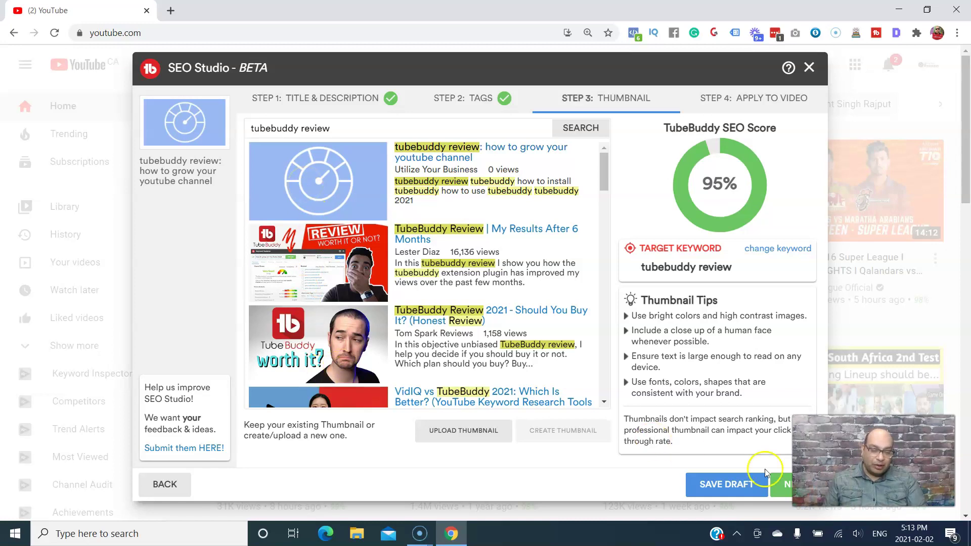
{"action": "left_click", "coordinate": [783, 486]}
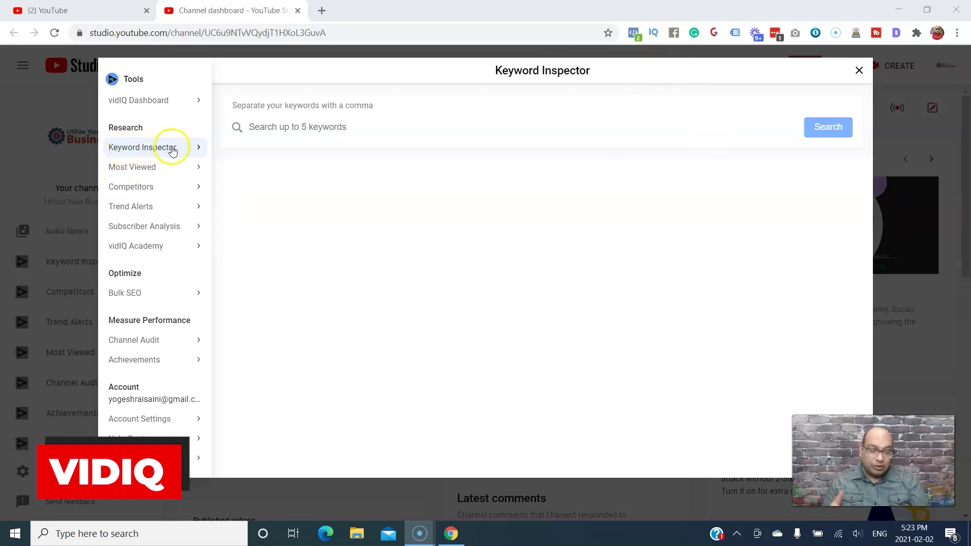
Search the vidIQ Keyword Inspector for "tubebuddy review"
{"action": "left_click", "coordinate": [272, 130]}
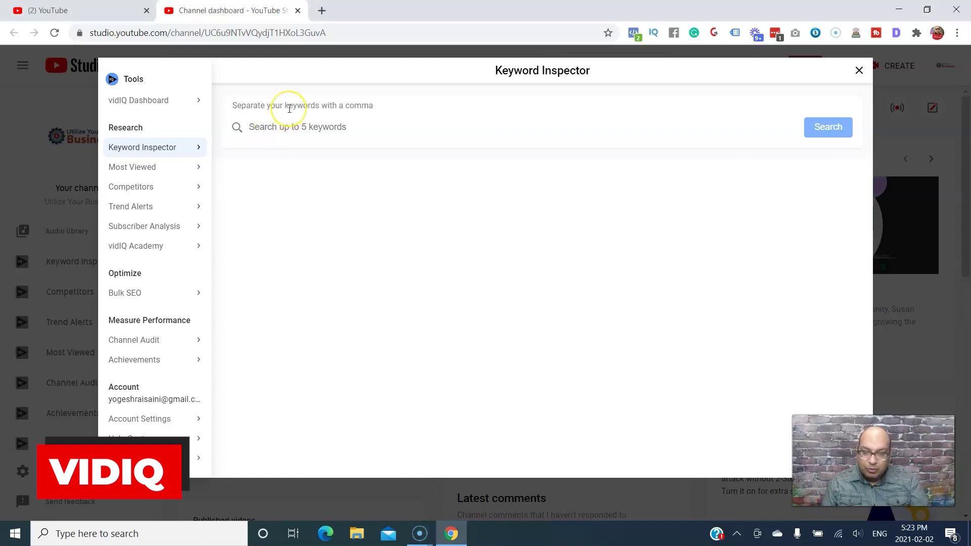
{"action": "type", "text": "tubebuddy review"}
{"action": "left_click", "coordinate": [818, 129]}
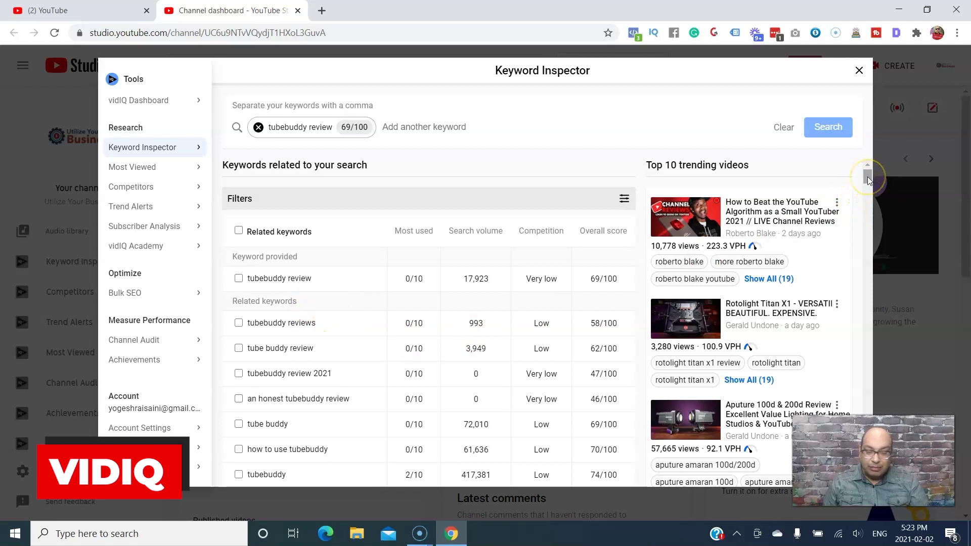
Review the search volume, competition and overall score of the related keywords, and close the Keyword Inspector
{"action": "scroll", "coordinate": [598, 287], "scroll_direction": "down", "scroll_amount": 4}
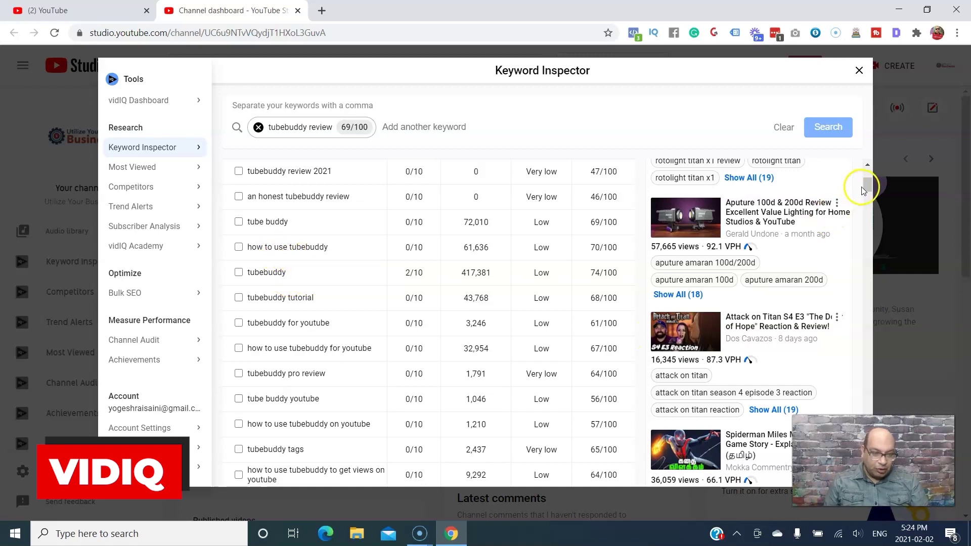
{"action": "mouse_move", "coordinate": [866, 187]}
{"action": "left_mouse_down"}
{"action": "mouse_move", "coordinate": [871, 213]}
{"action": "mouse_move", "coordinate": [867, 181]}
{"action": "left_mouse_up"}
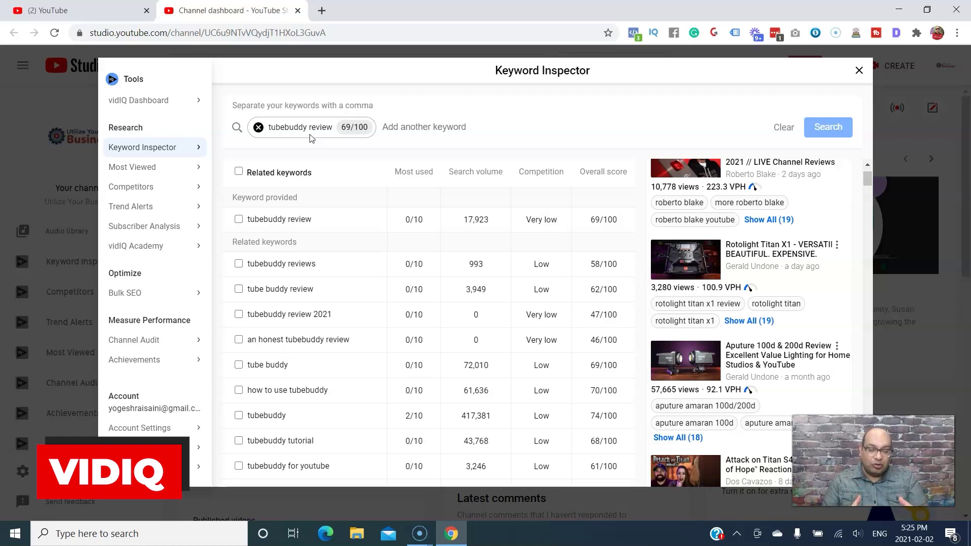
{"action": "left_click", "coordinate": [866, 178]}
{"action": "mouse_move", "coordinate": [866, 180]}
{"action": "left_mouse_down"}
{"action": "mouse_move", "coordinate": [866, 200]}
{"action": "mouse_move", "coordinate": [866, 168]}
{"action": "left_mouse_up"}
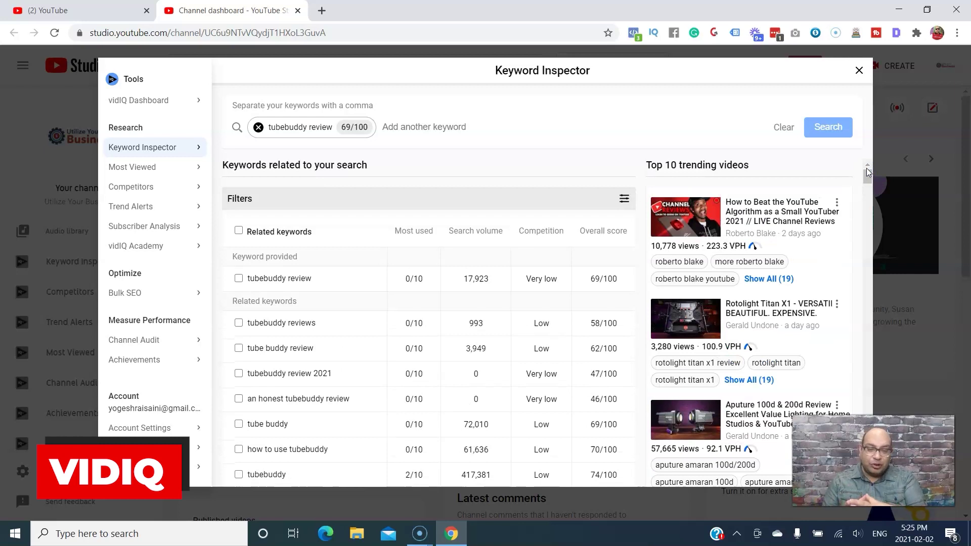
{"action": "left_click", "coordinate": [860, 71]}
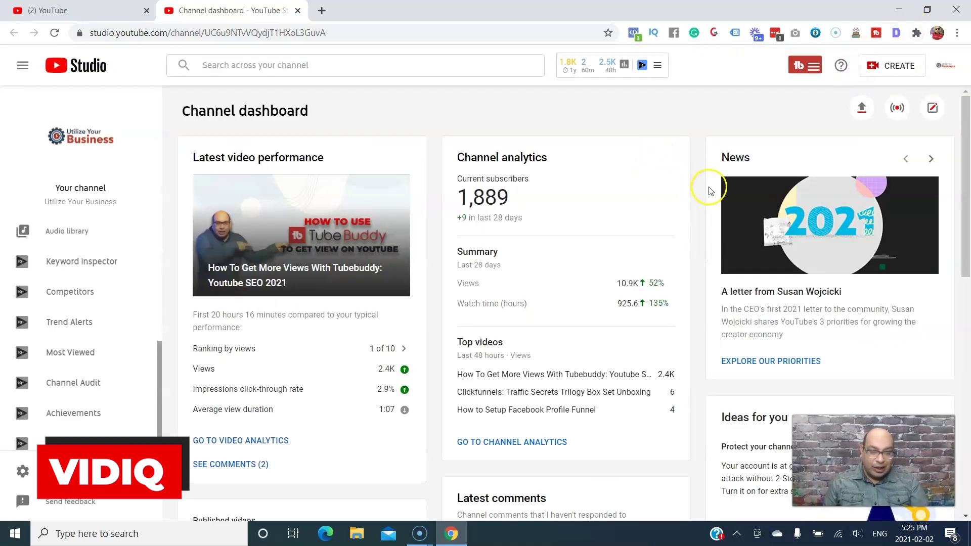
Open the details page of the video "How To Get More Views With Tubebuddy: Youtube SEO 2021" from the channel content
{"action": "mouse_move", "coordinate": [967, 122]}
{"action": "left_mouse_down"}
{"action": "mouse_move", "coordinate": [967, 194]}
{"action": "mouse_move", "coordinate": [966, 121]}
{"action": "left_mouse_up"}
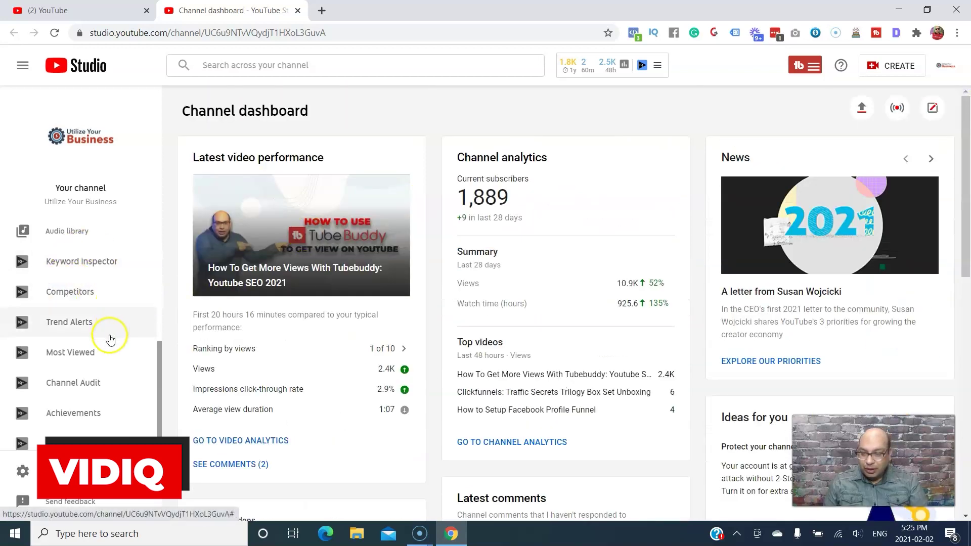
{"action": "left_click_drag", "start_coordinate": [157, 354], "coordinate": [158, 228]}
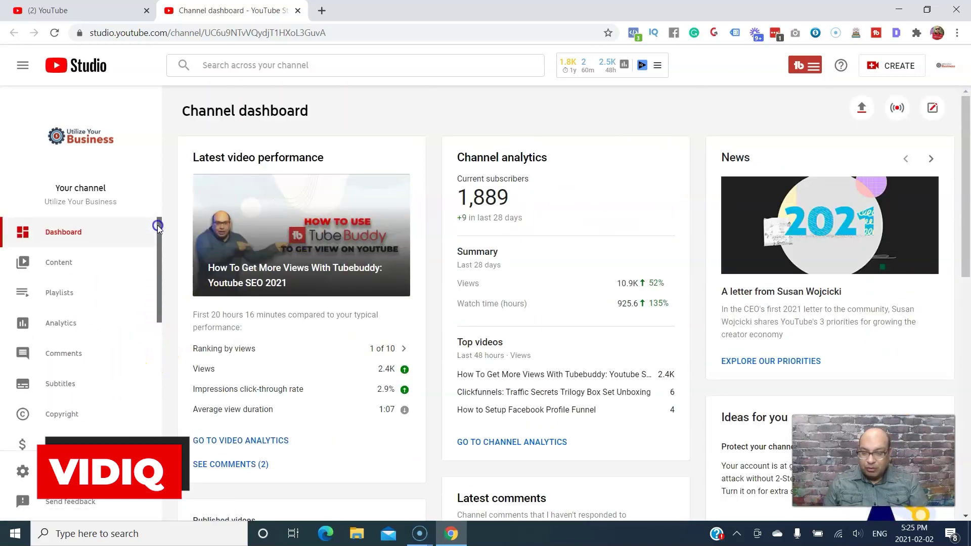
{"action": "left_click", "coordinate": [68, 271]}
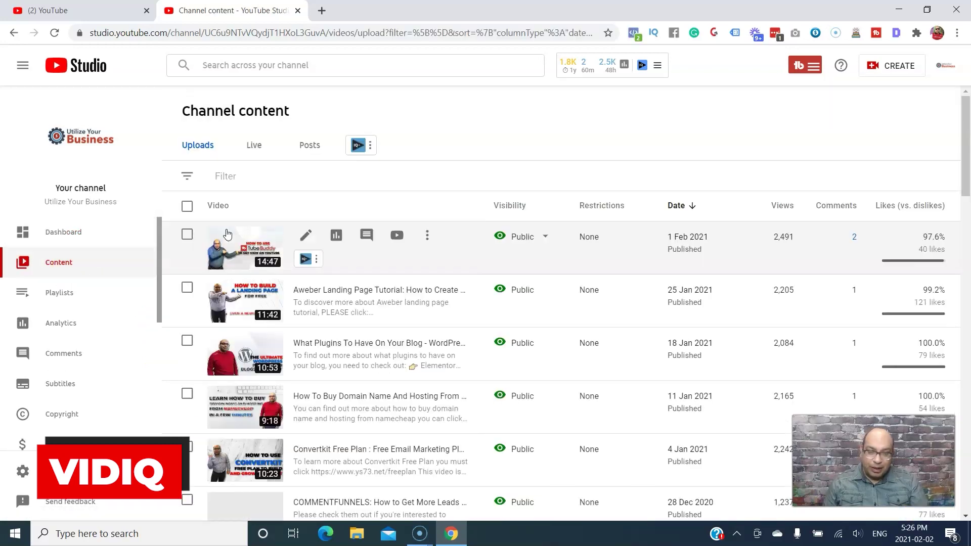
{"action": "left_click", "coordinate": [307, 237]}
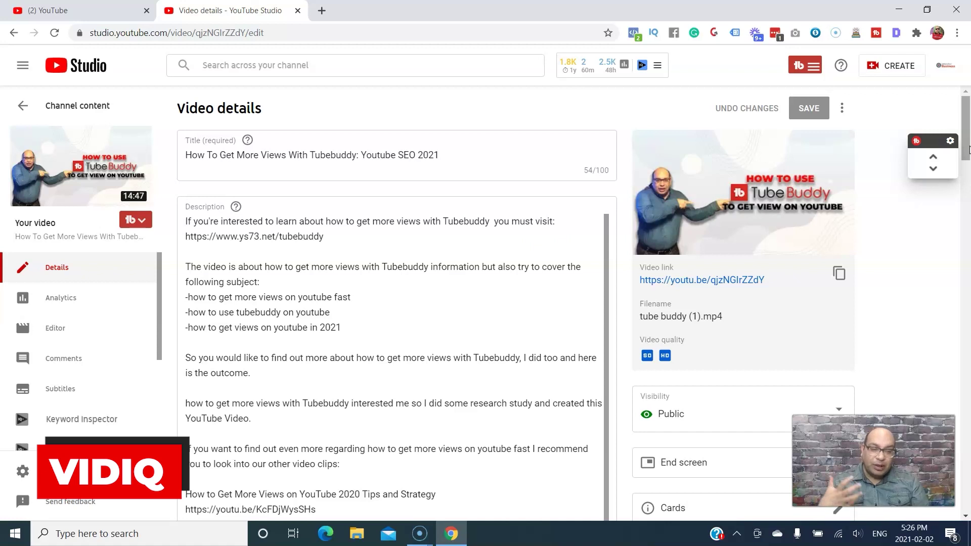
Examine the scores and rankings of the video's tags and the list of recommended tags
{"action": "left_click_drag", "start_coordinate": [966, 148], "coordinate": [967, 292]}
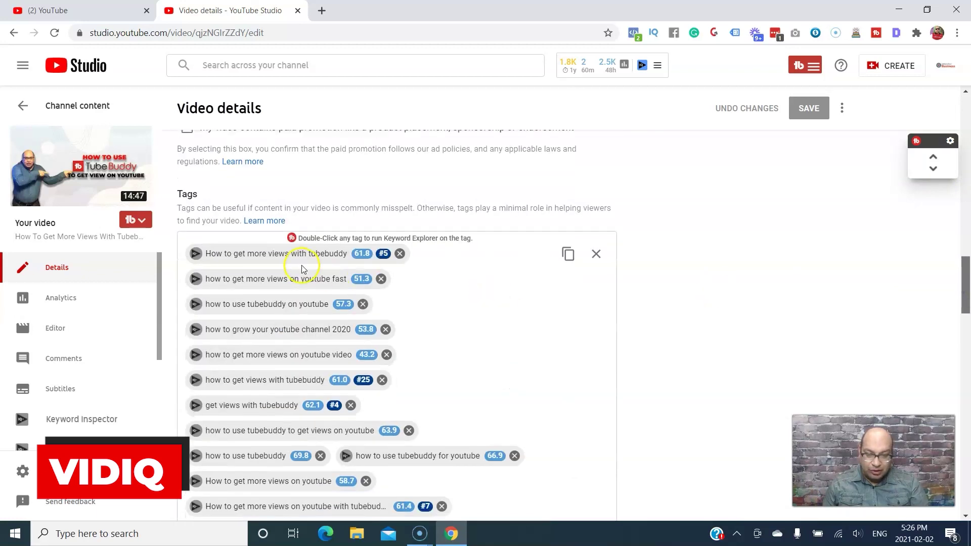
{"action": "scroll", "coordinate": [349, 255], "scroll_direction": "down", "scroll_amount": 1}
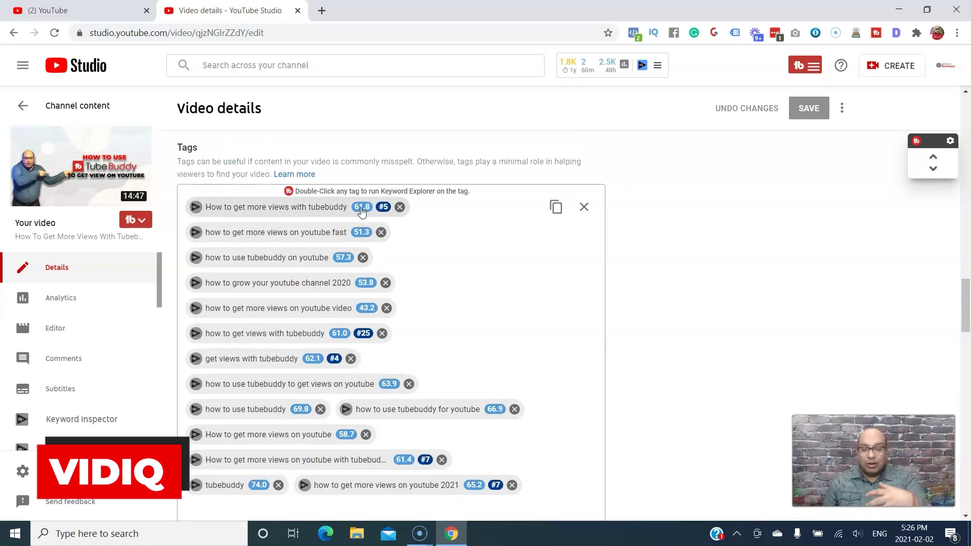
{"action": "mouse_move", "coordinate": [361, 212]}
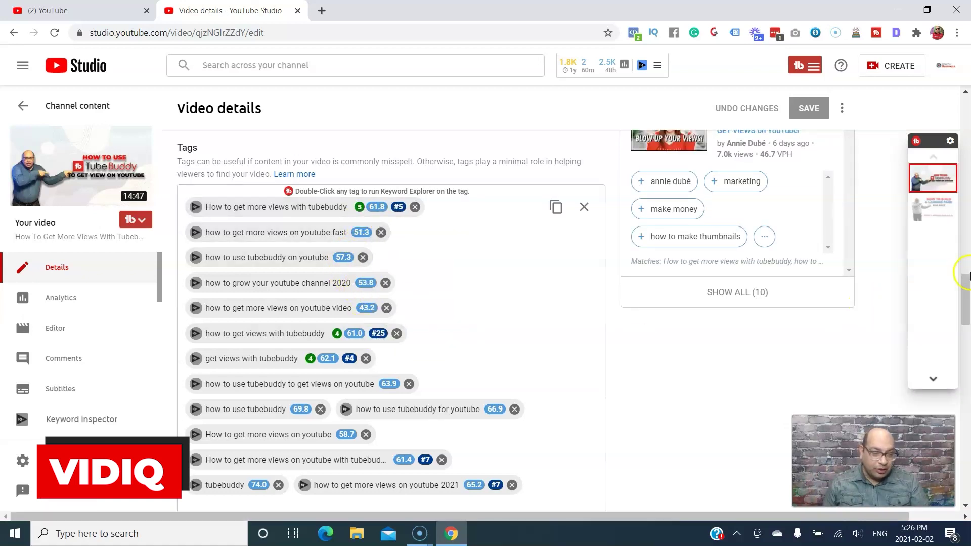
{"action": "left_click_drag", "start_coordinate": [966, 290], "coordinate": [966, 345]}
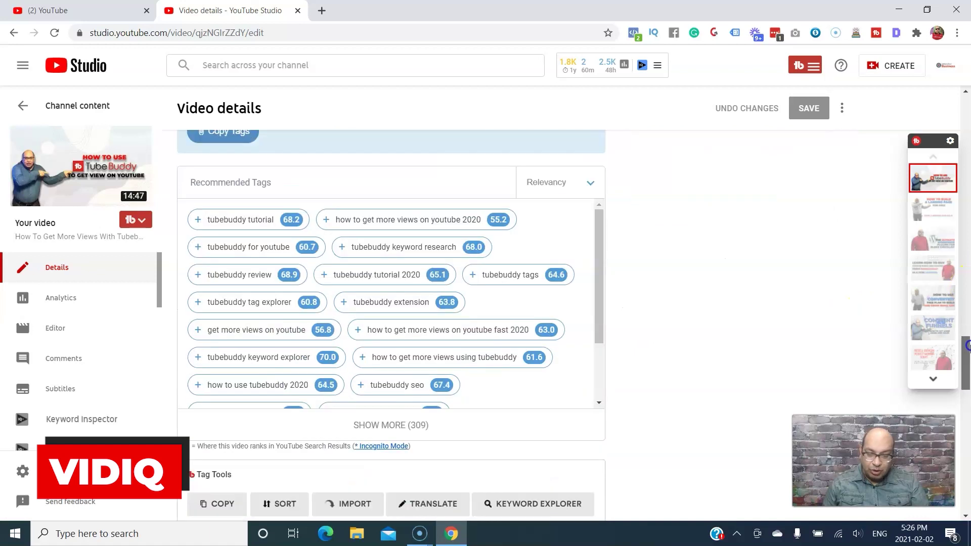
{"action": "mouse_move", "coordinate": [356, 329]}
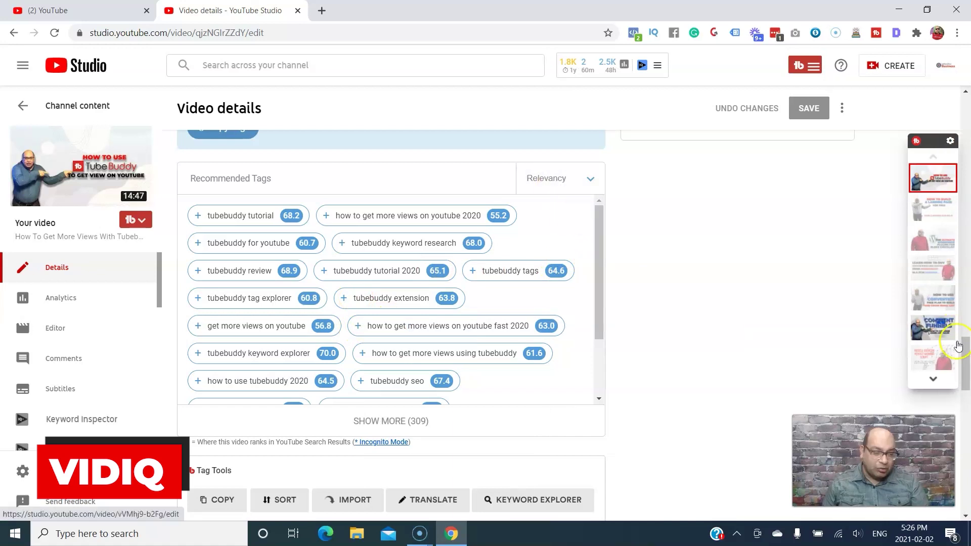
Examine the video's vidIQ SEO score with its actionable and performance metrics, and dismiss the desktop notification
{"action": "left_click_drag", "start_coordinate": [965, 351], "coordinate": [966, 264]}
{"action": "scroll", "coordinate": [966, 345], "scroll_direction": "up", "scroll_amount": 2}
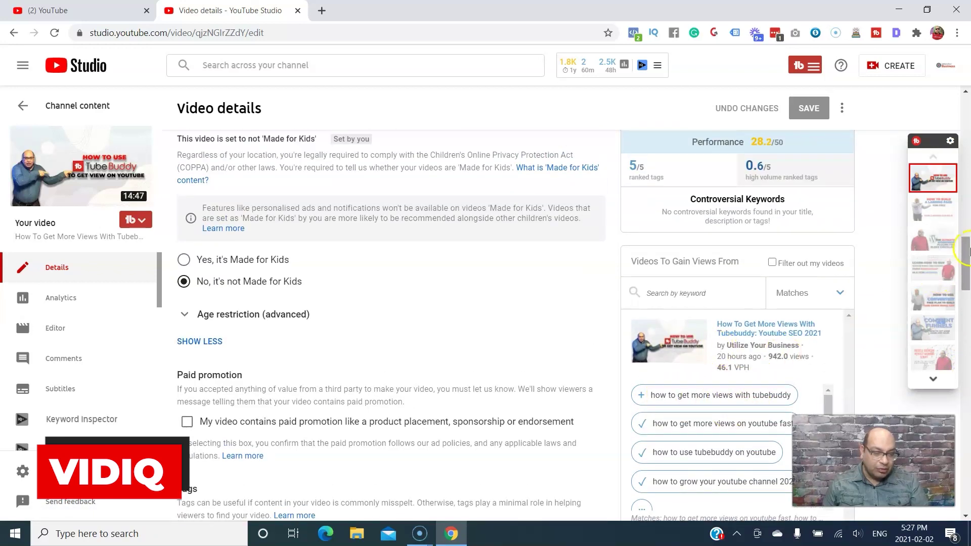
{"action": "left_click_drag", "start_coordinate": [967, 249], "coordinate": [966, 229]}
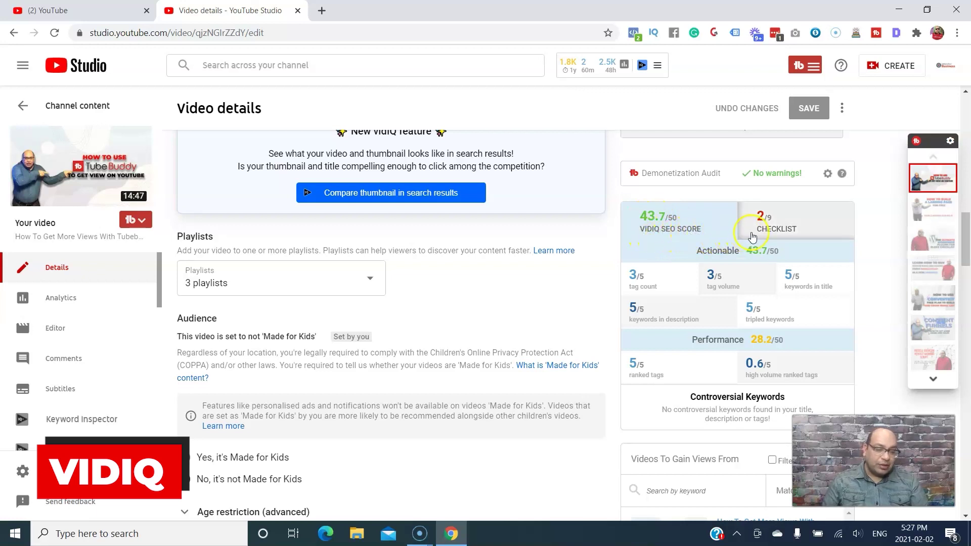
{"action": "mouse_move", "coordinate": [726, 310]}
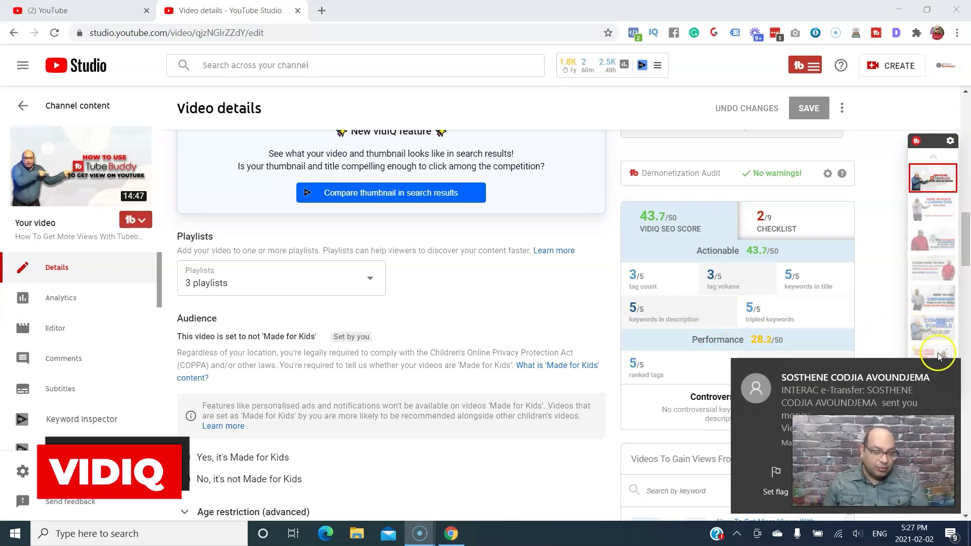
{"action": "left_click", "coordinate": [947, 372]}
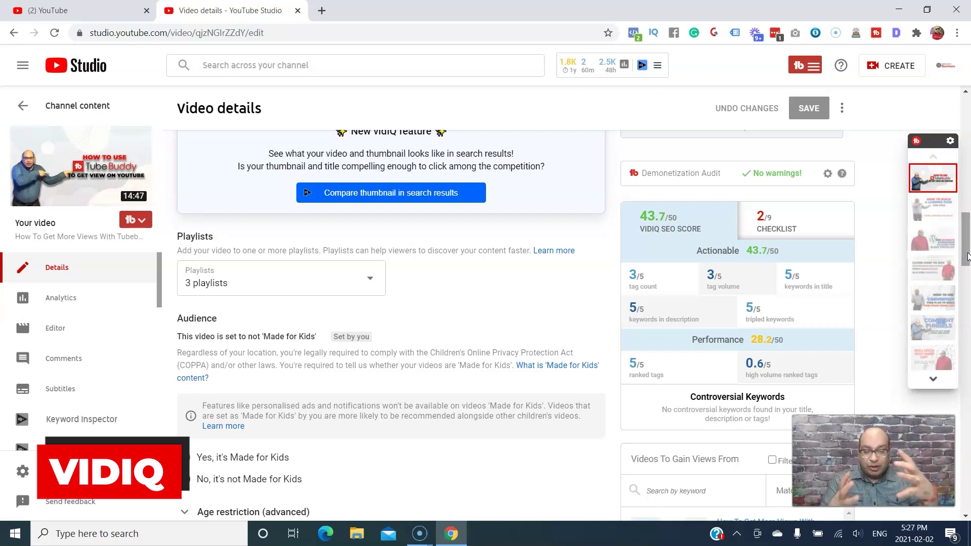
Browse the channel's best time to publish chart from the overall view through Mondays to Tuesdays
{"action": "left_click_drag", "start_coordinate": [967, 256], "coordinate": [967, 177]}
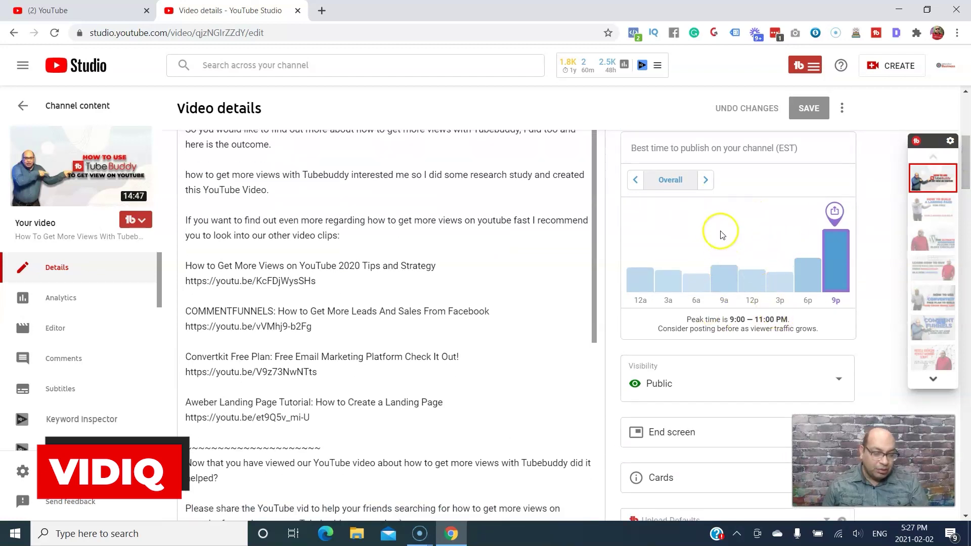
{"action": "left_click", "coordinate": [706, 182]}
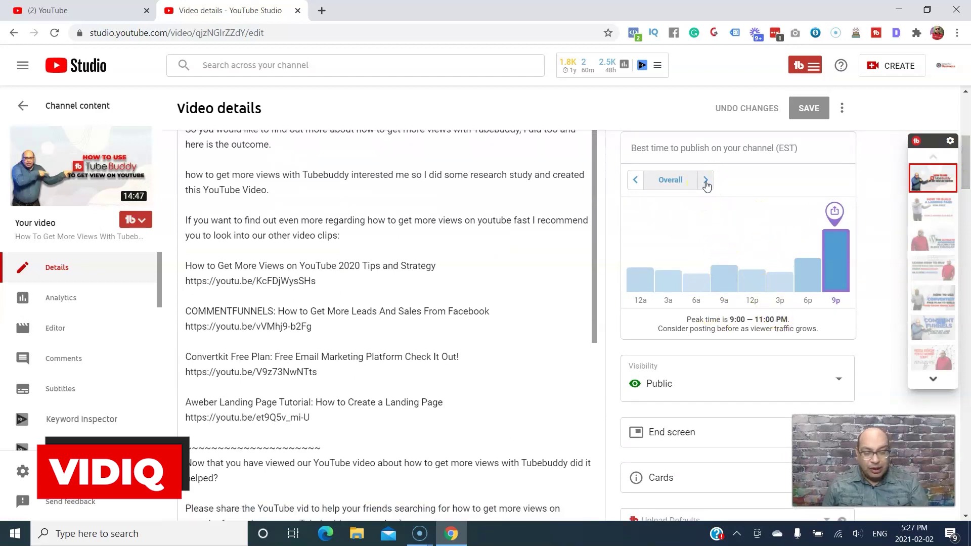
{"action": "left_click", "coordinate": [706, 181]}
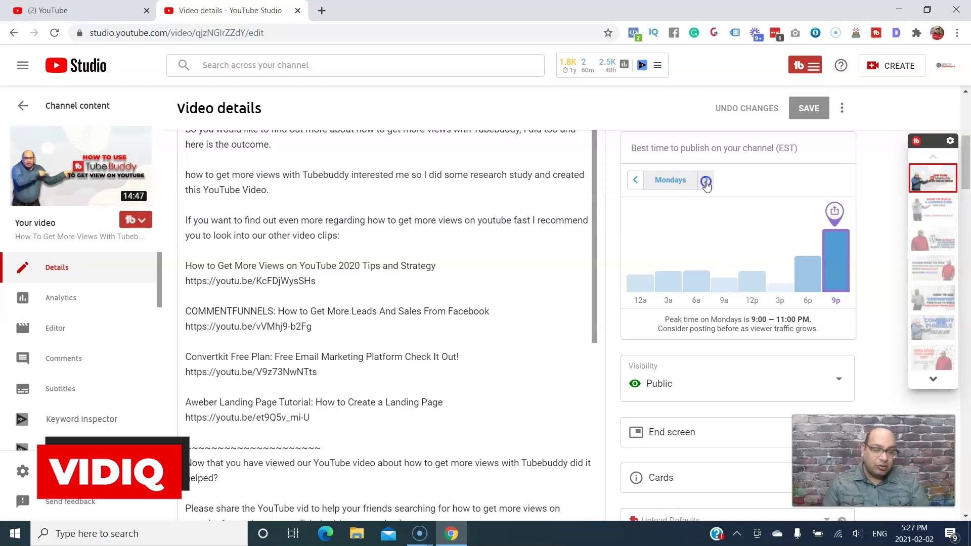
{"action": "left_click", "coordinate": [706, 181]}
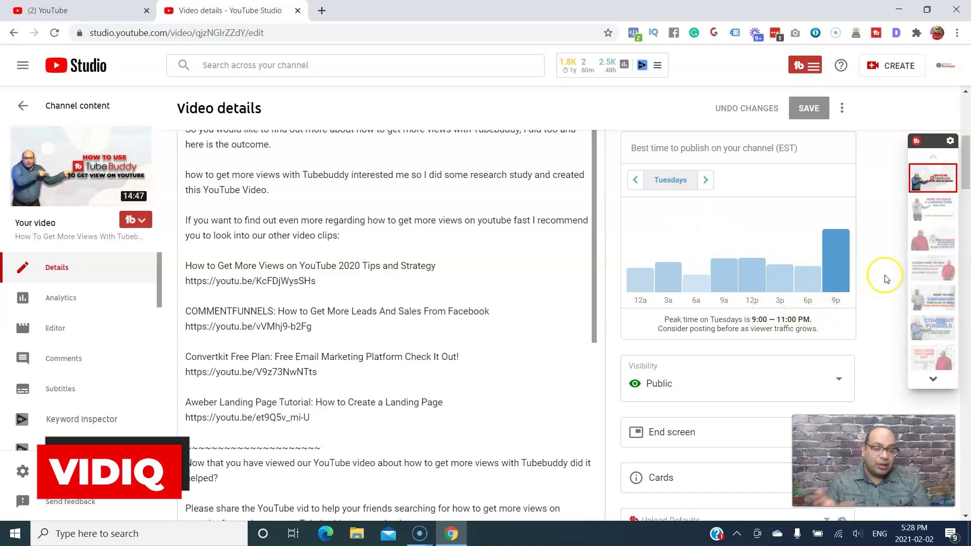
Review the highly searched keywords suggested for the video's title and description, and open the Keyword Inspector
{"action": "left_click_drag", "start_coordinate": [965, 169], "coordinate": [965, 134]}
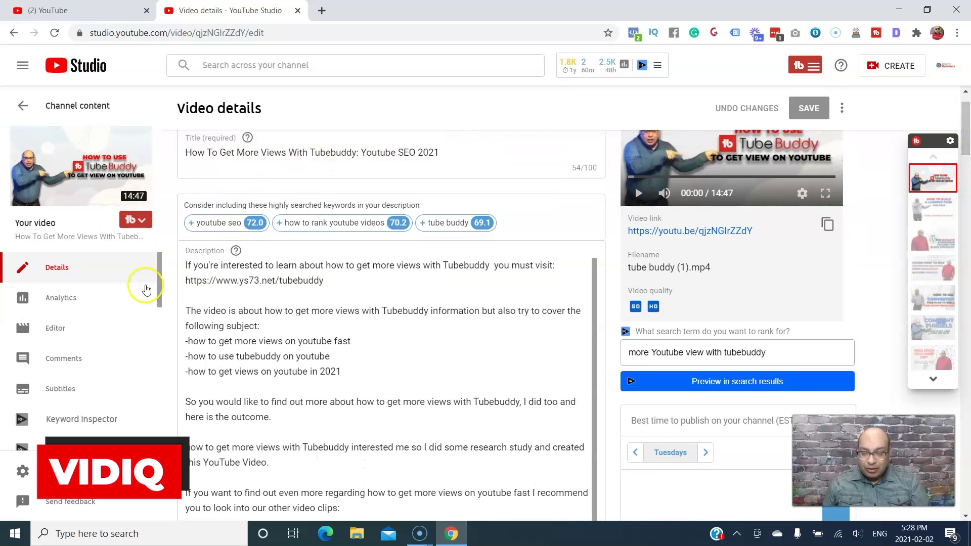
{"action": "mouse_move", "coordinate": [371, 223]}
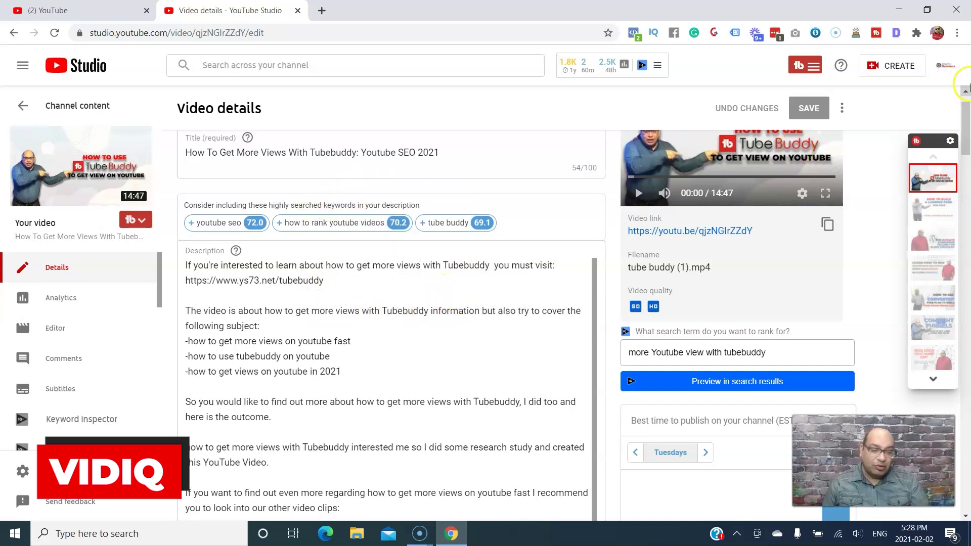
{"action": "mouse_move", "coordinate": [276, 156]}
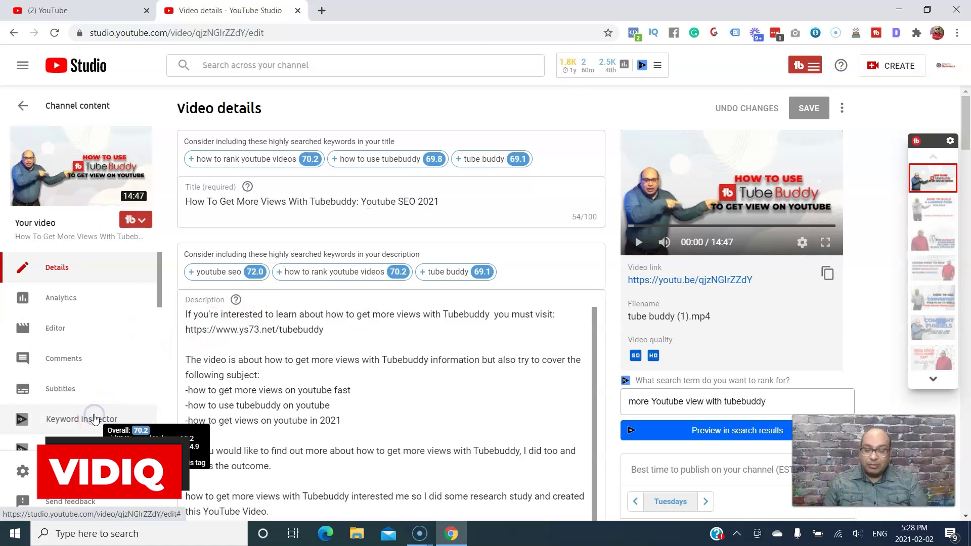
{"action": "left_click", "coordinate": [94, 418]}
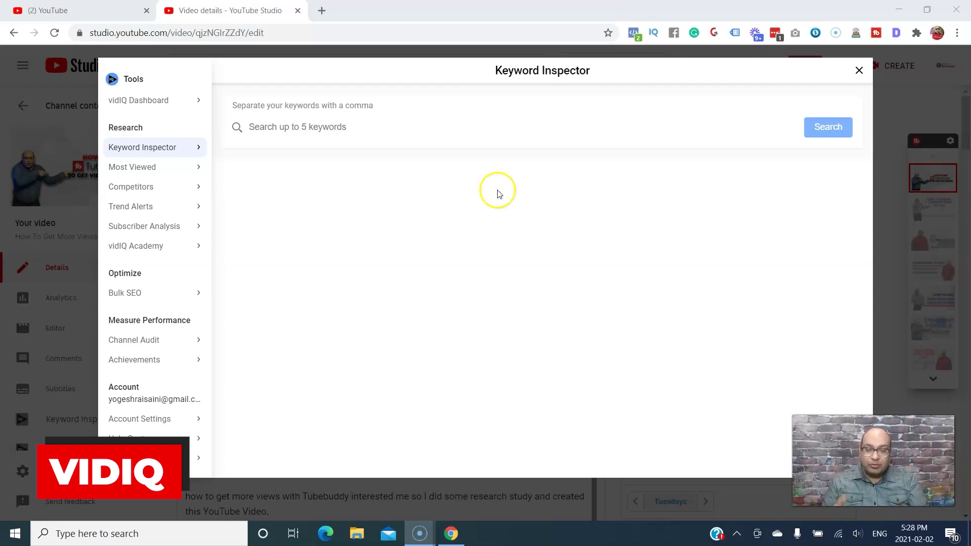
Search the Keyword Inspector for "tubebuddy review" and examine the search volume, competition and overall score of the related keywords
{"action": "left_click", "coordinate": [264, 130]}
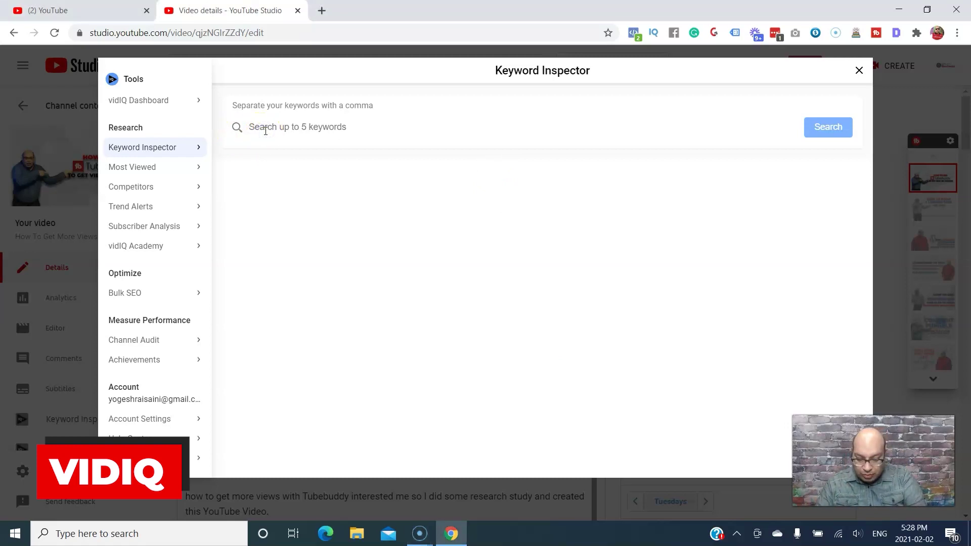
{"action": "type", "text": "tubebuddy review"}
{"action": "key", "text": "Return"}
{"action": "left_click", "coordinate": [357, 306]}
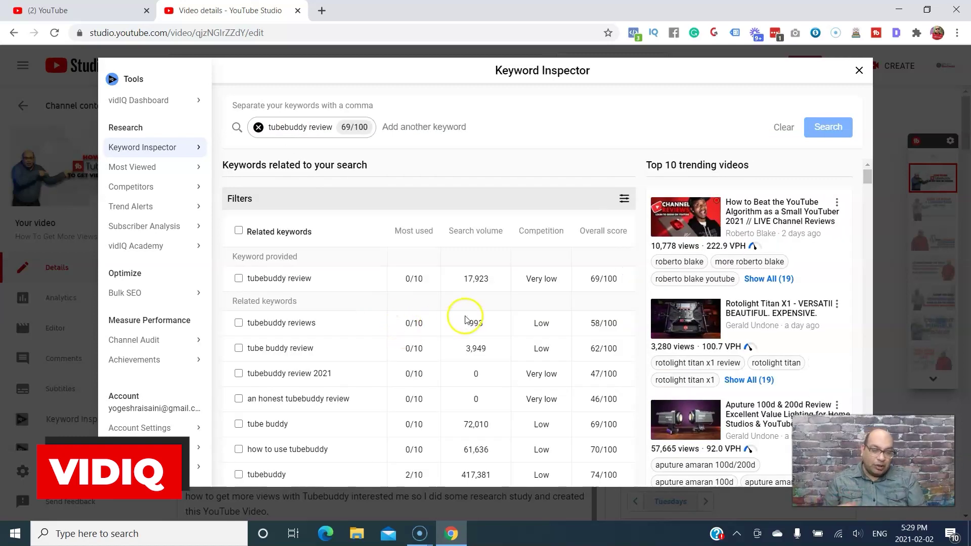
{"action": "mouse_move", "coordinate": [544, 358]}
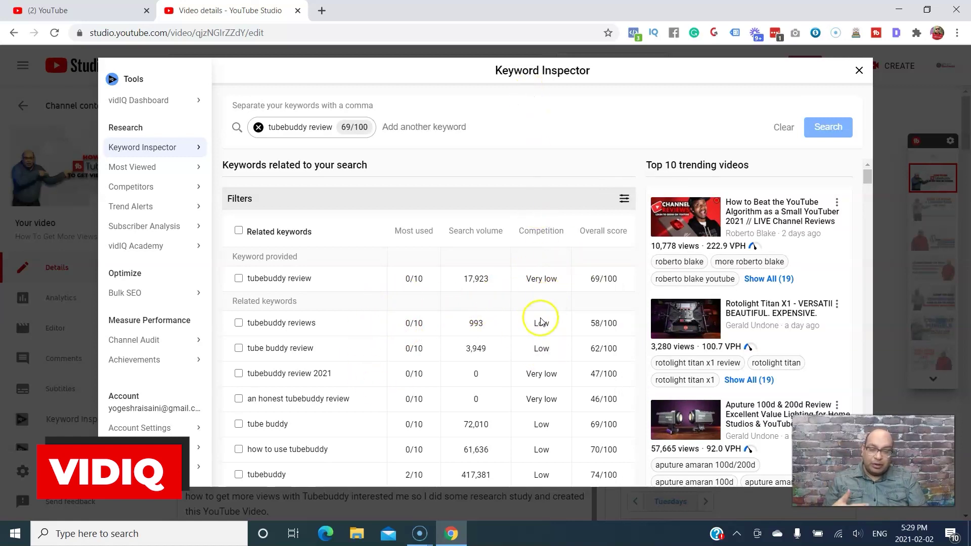
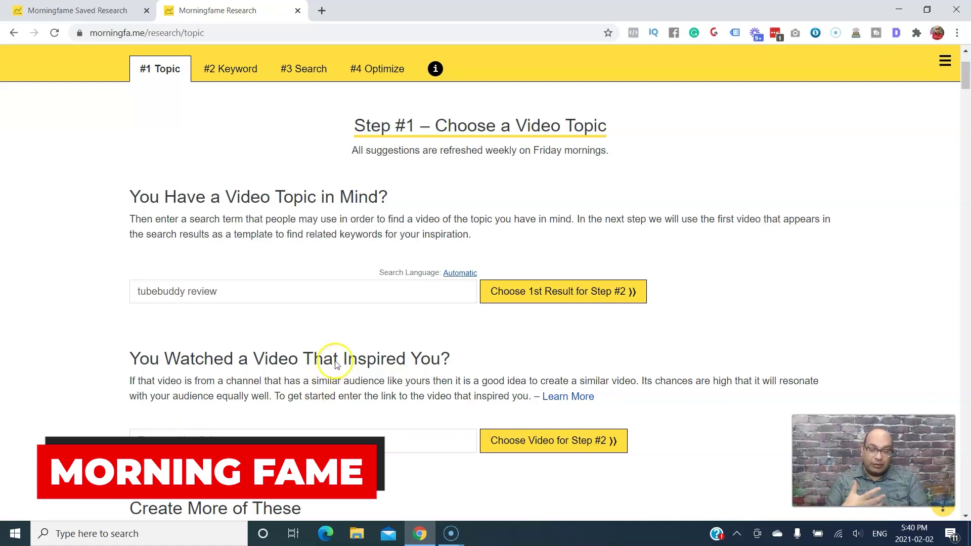
In Morningfame, use the first result for the topic "tubebuddy review" and choose the main keyword "tubebuddy review" for Step #3
{"action": "left_click", "coordinate": [522, 294]}
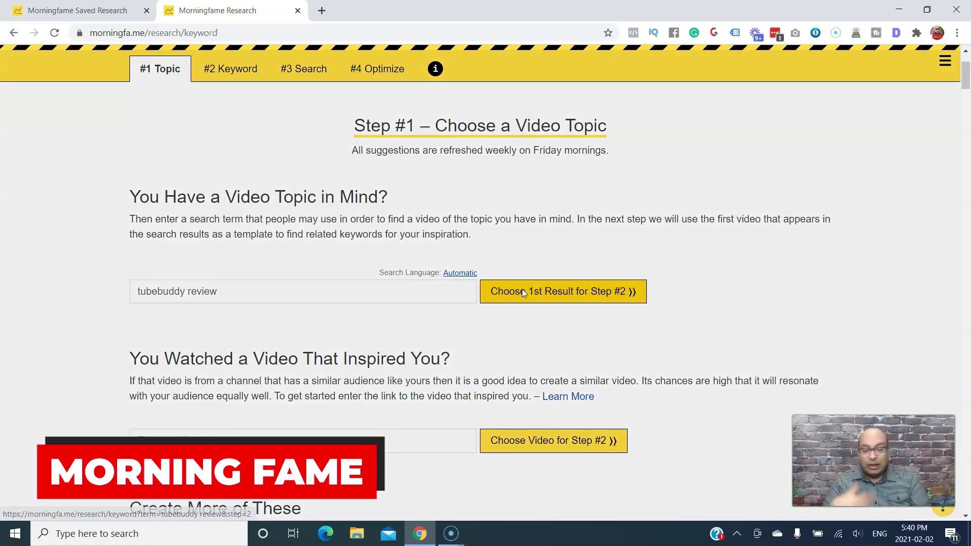
{"action": "scroll", "coordinate": [967, 116], "scroll_direction": "down", "scroll_amount": 2}
{"action": "left_click_drag", "start_coordinate": [969, 117], "coordinate": [968, 119]}
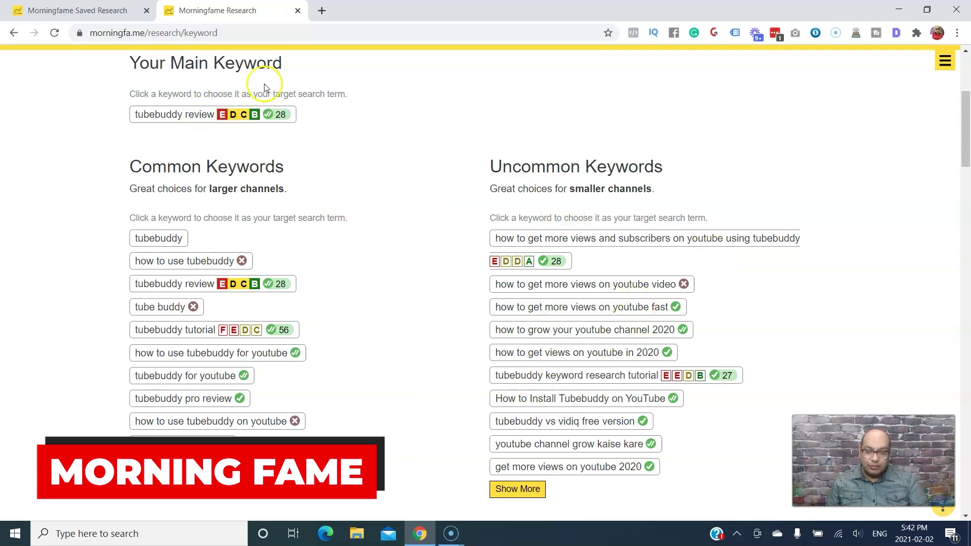
{"action": "left_click", "coordinate": [178, 116]}
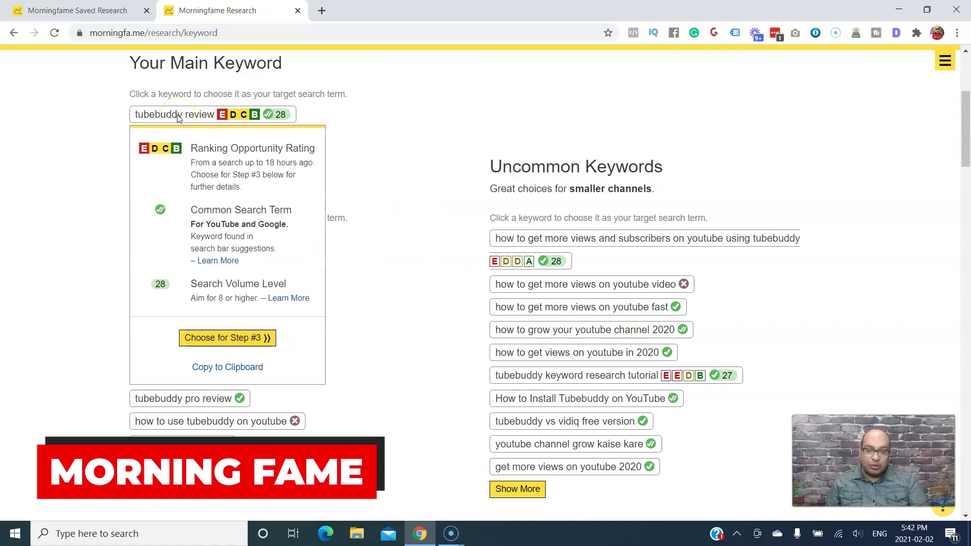
{"action": "left_click", "coordinate": [255, 337]}
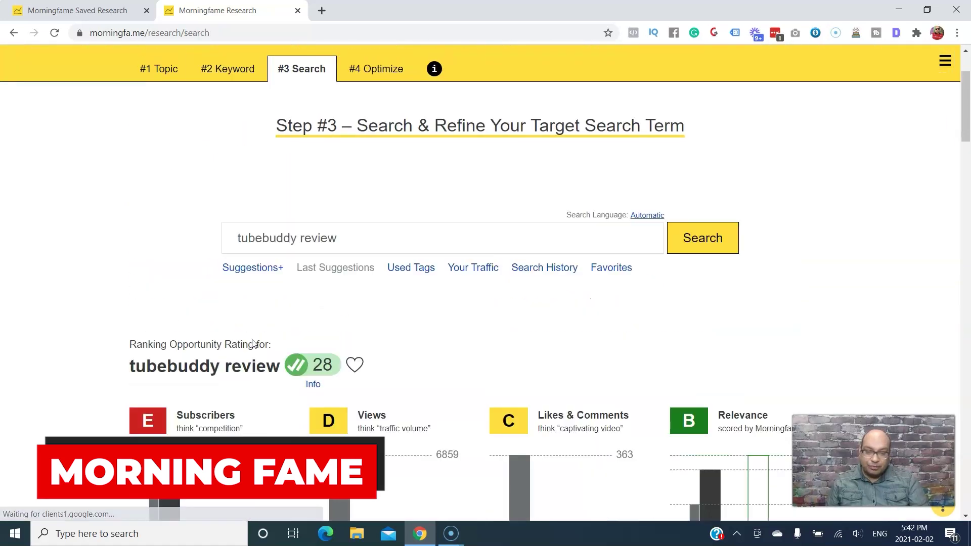
Examine the ranking opportunity rating for "tubebuddy review" and look through its long-tail and similar search term suggestions
{"action": "left_click_drag", "start_coordinate": [965, 127], "coordinate": [968, 152]}
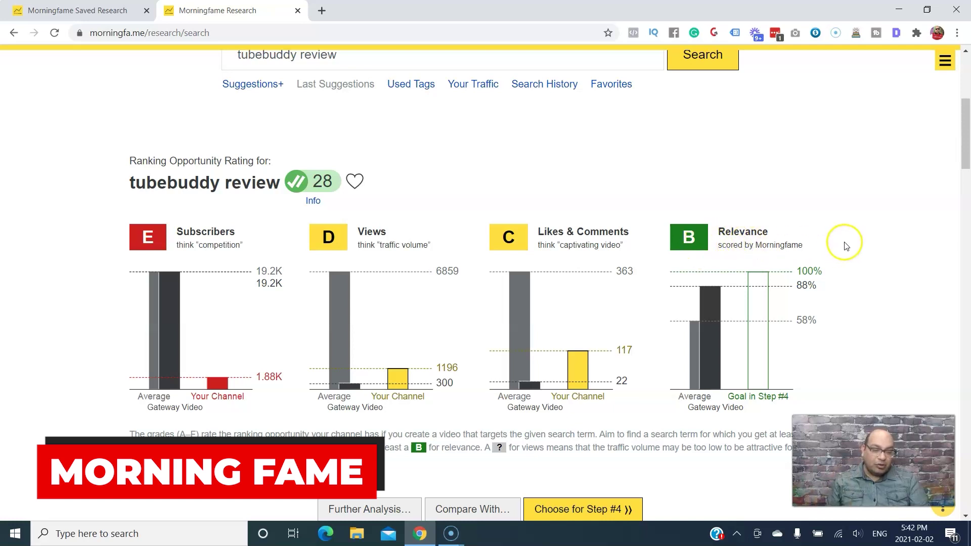
{"action": "mouse_move", "coordinate": [965, 160]}
{"action": "left_mouse_down"}
{"action": "mouse_move", "coordinate": [966, 142]}
{"action": "mouse_move", "coordinate": [965, 154]}
{"action": "left_mouse_up"}
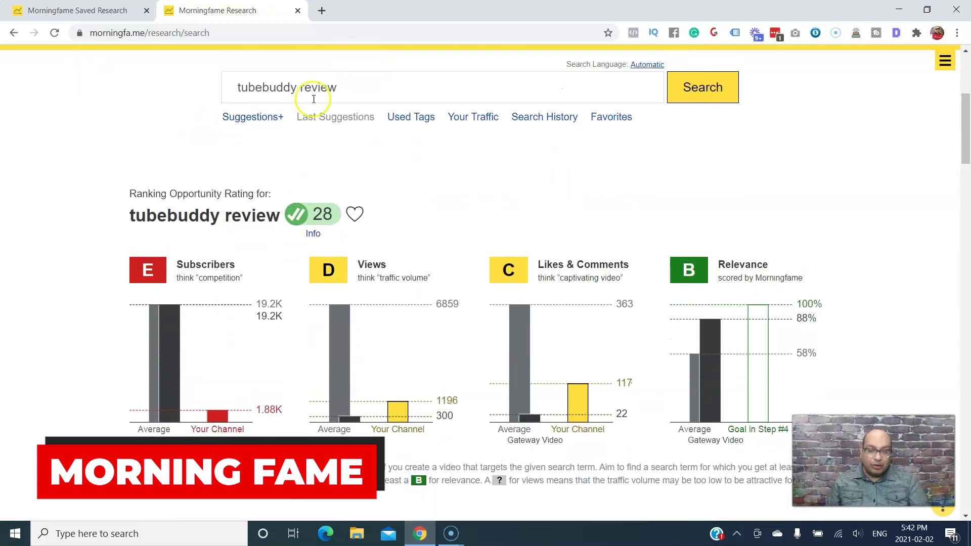
{"action": "left_click", "coordinate": [248, 119]}
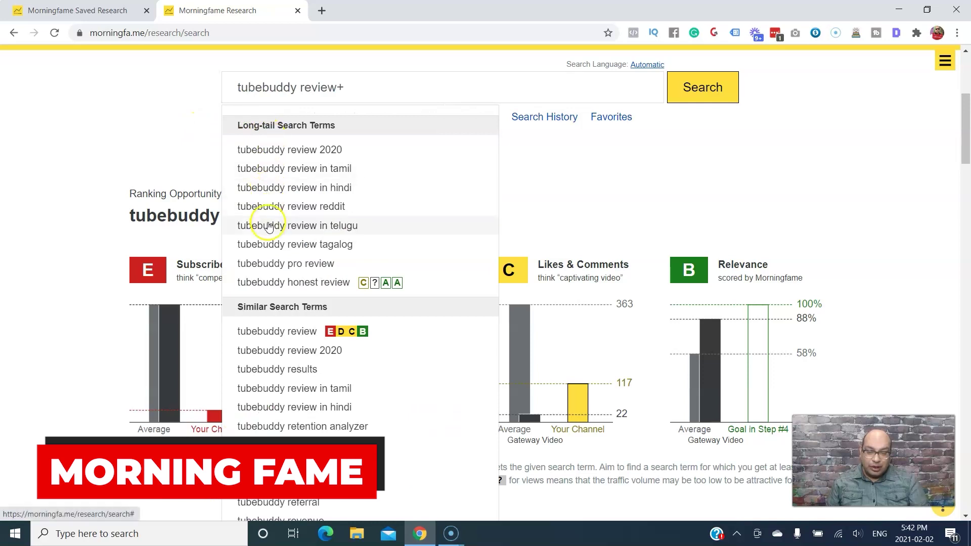
{"action": "left_click", "coordinate": [565, 149]}
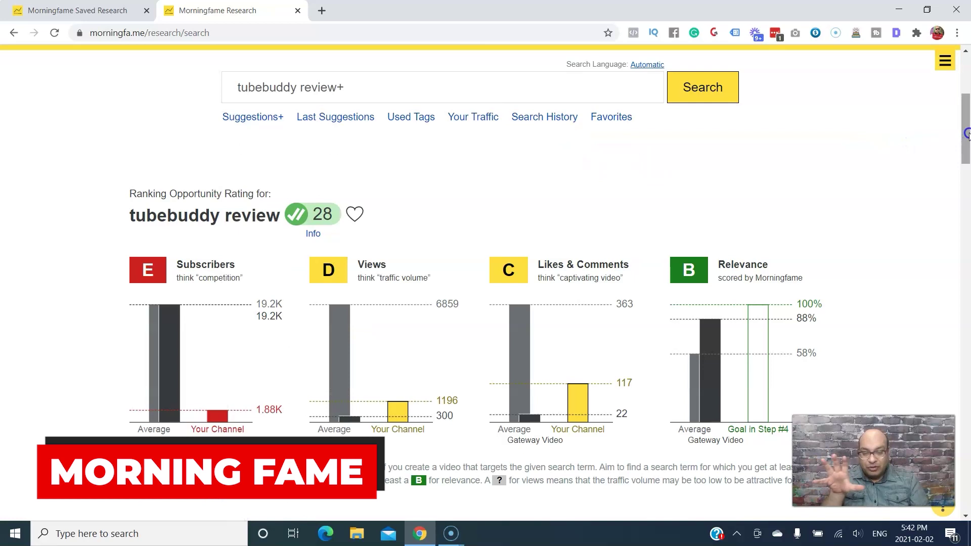
Choose "tubebuddy review" as the target search term for Step #4 and enter "Tubebuddy review" as the video description
{"action": "mouse_move", "coordinate": [967, 134]}
{"action": "left_mouse_down"}
{"action": "mouse_move", "coordinate": [967, 302]}
{"action": "mouse_move", "coordinate": [967, 149]}
{"action": "left_mouse_up"}
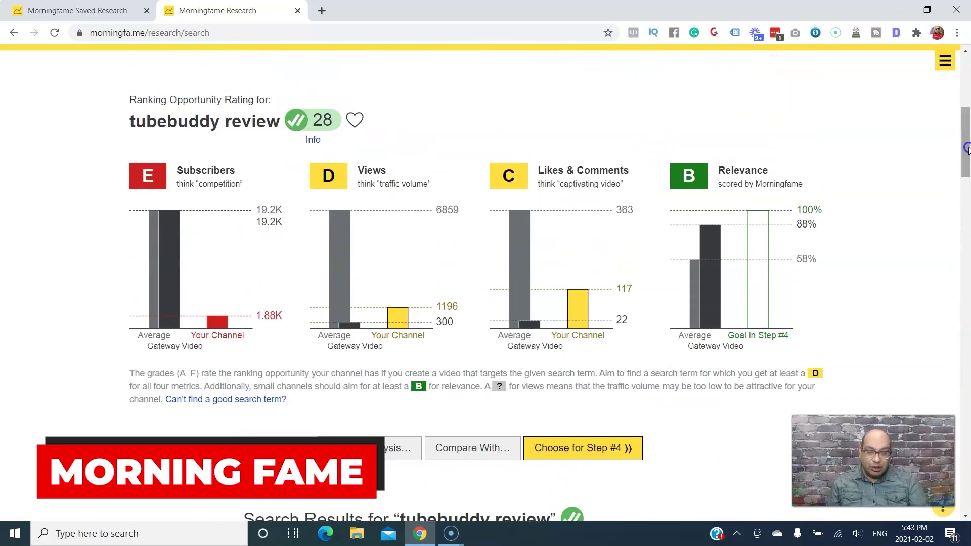
{"action": "left_click", "coordinate": [584, 449]}
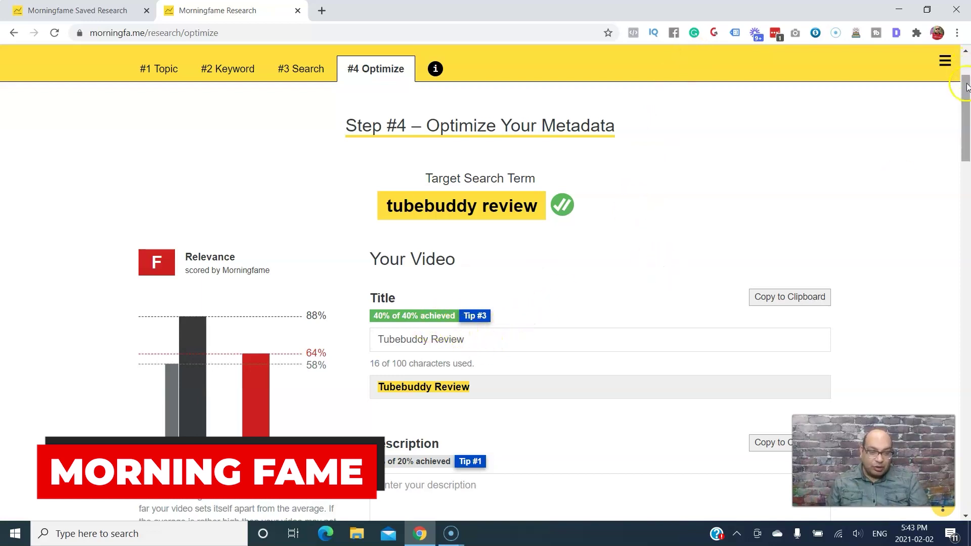
{"action": "scroll", "coordinate": [966, 70], "scroll_direction": "down", "scroll_amount": 3}
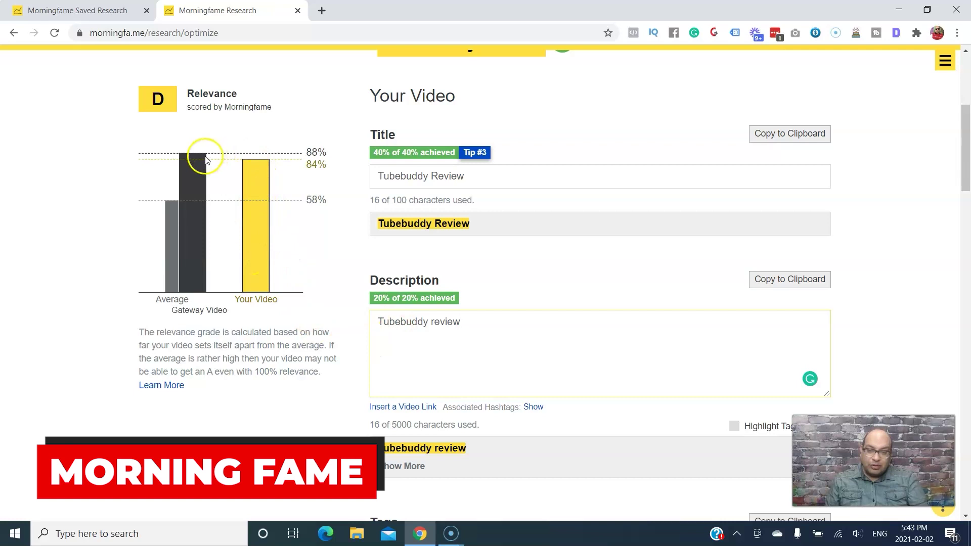
Add the suggested tag "tubebuddy review" to the video's tags after searching the suggestions for "tubebuddy"
{"action": "left_click_drag", "start_coordinate": [967, 169], "coordinate": [968, 238]}
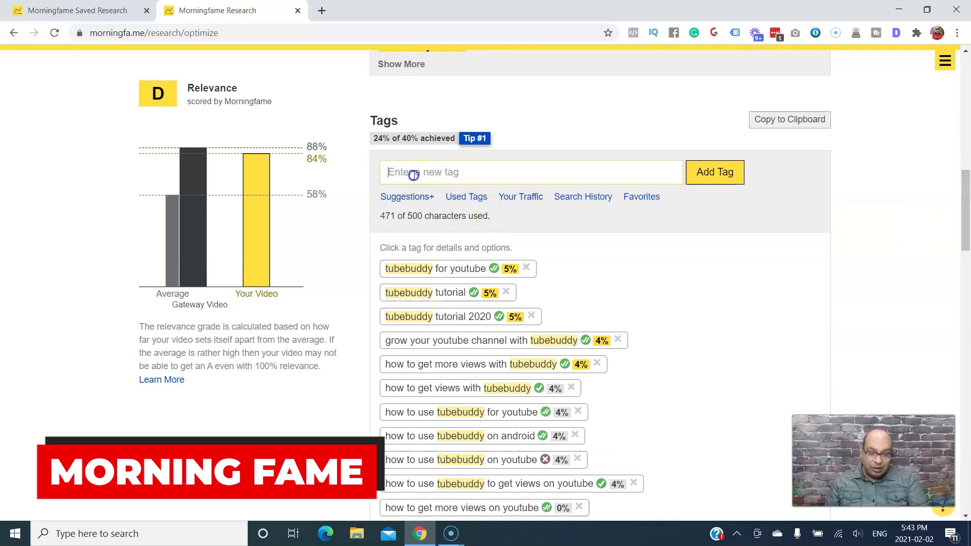
{"action": "type", "text": "tube"}
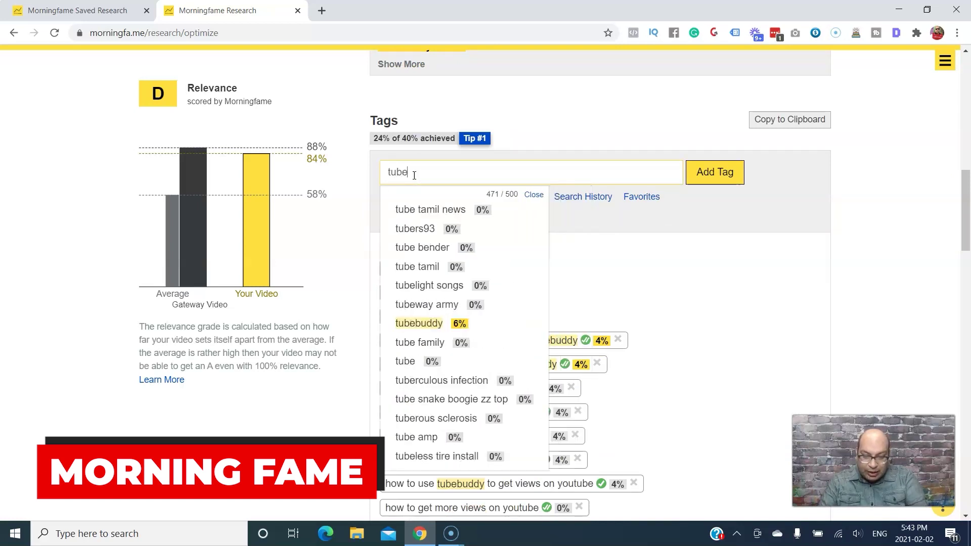
{"action": "type", "text": "buddy"}
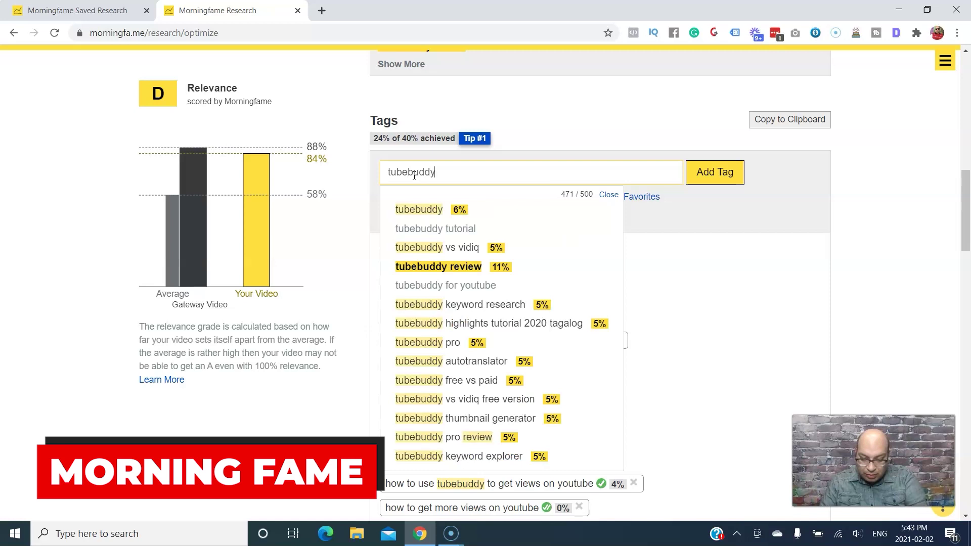
{"action": "left_click", "coordinate": [424, 248]}
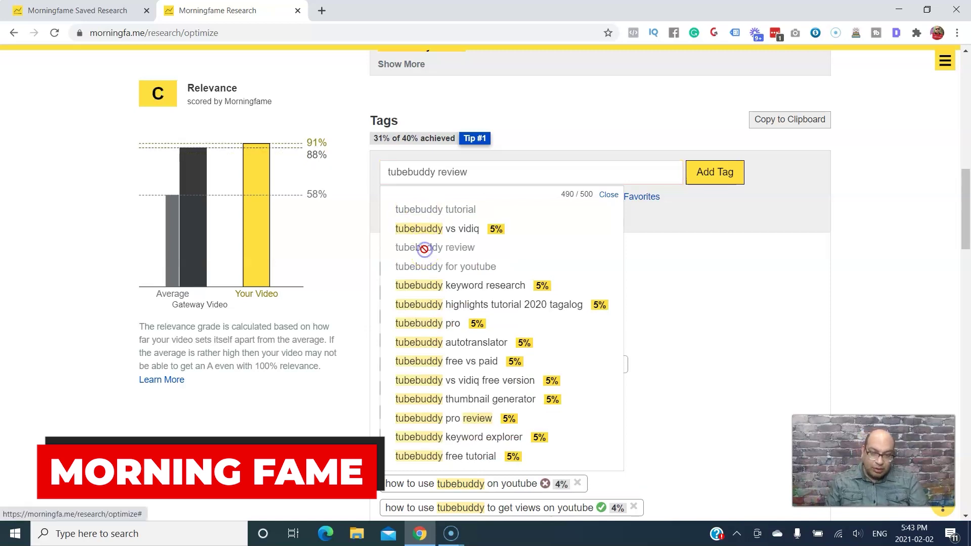
{"action": "left_click", "coordinate": [753, 223]}
Keep only the tags with green check marks, remove all others, and review the remaining list
{"action": "scroll", "coordinate": [607, 273], "scroll_direction": "down", "scroll_amount": 7}
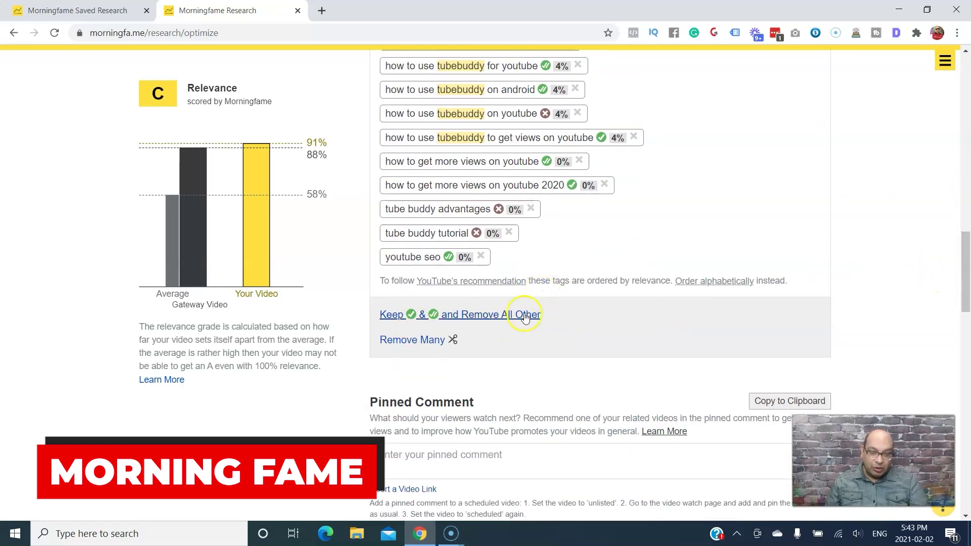
{"action": "left_click", "coordinate": [489, 316]}
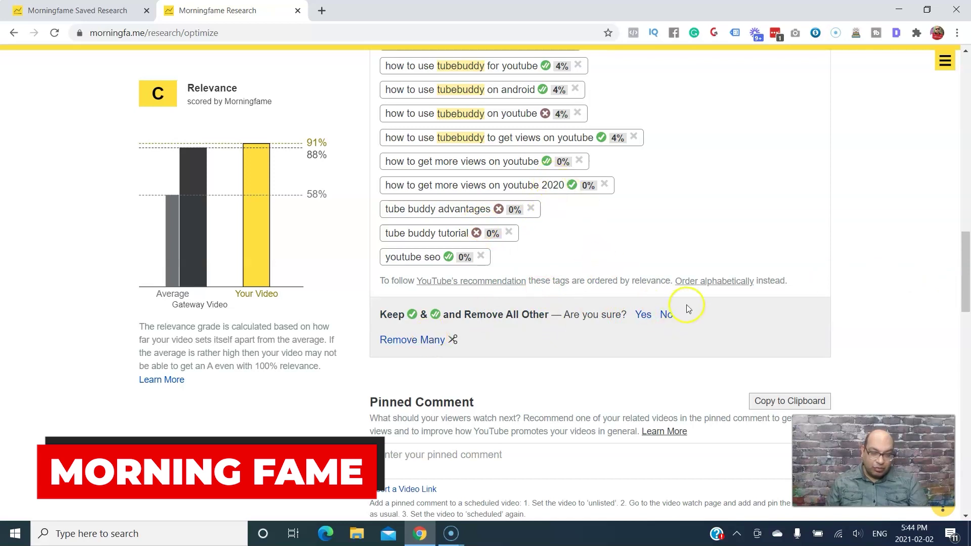
{"action": "left_click", "coordinate": [640, 315]}
{"action": "scroll", "coordinate": [596, 343], "scroll_direction": "up", "scroll_amount": 3}
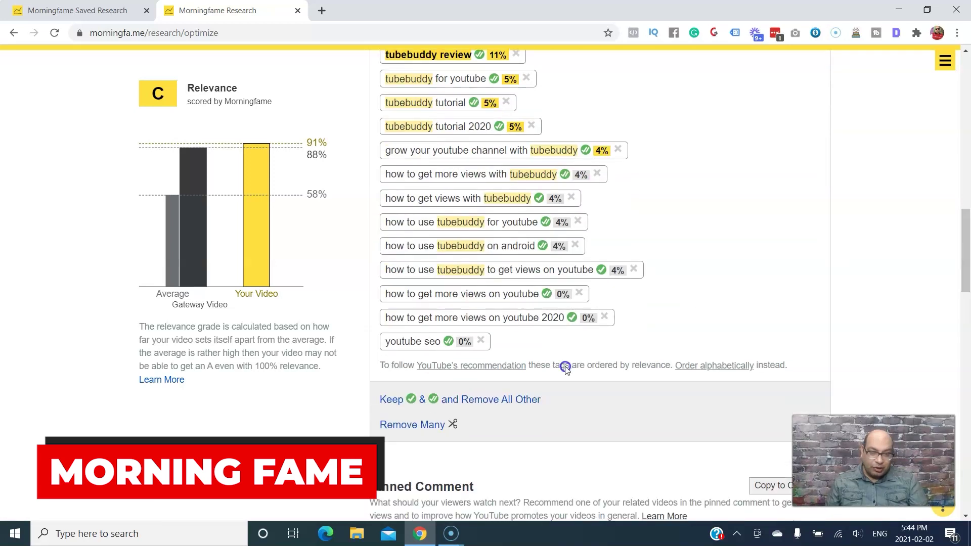
{"action": "scroll", "coordinate": [486, 283], "scroll_direction": "up", "scroll_amount": 5}
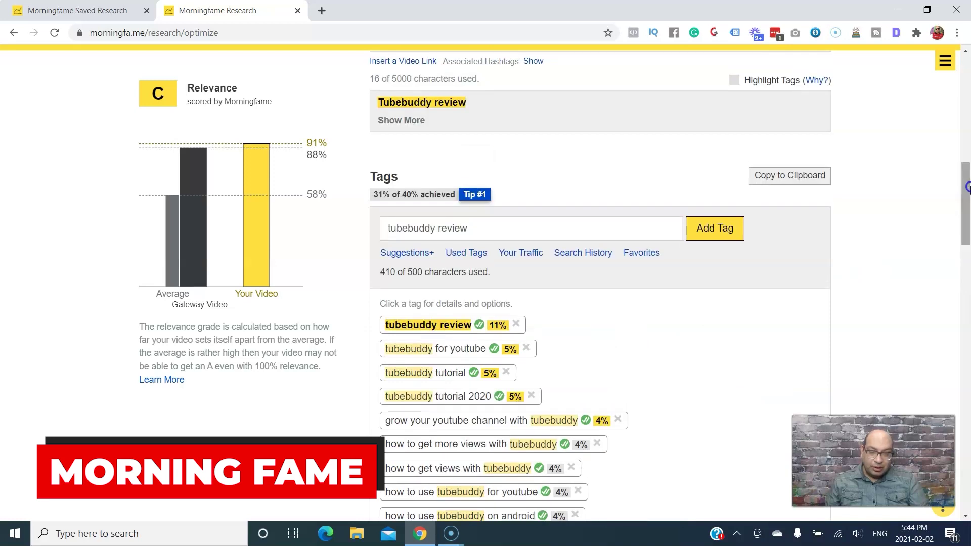
Enter "tubebuddy vs vidiq whuch one is better" as the pinned comment
{"action": "left_click_drag", "start_coordinate": [967, 198], "coordinate": [967, 301]}
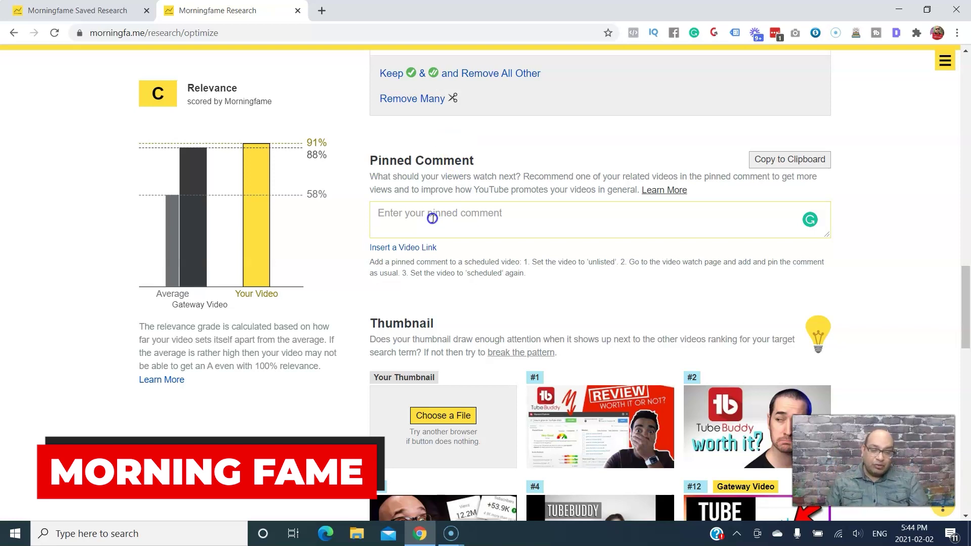
{"action": "scroll", "coordinate": [432, 219], "scroll_direction": "up", "scroll_amount": 10}
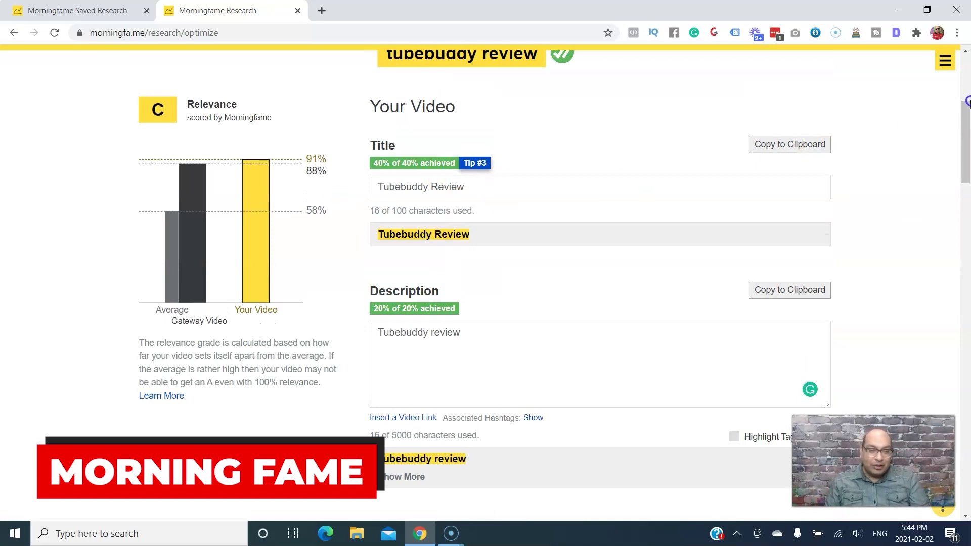
{"action": "scroll", "coordinate": [967, 102], "scroll_direction": "up", "scroll_amount": 5}
{"action": "left_click_drag", "start_coordinate": [968, 116], "coordinate": [966, 318]}
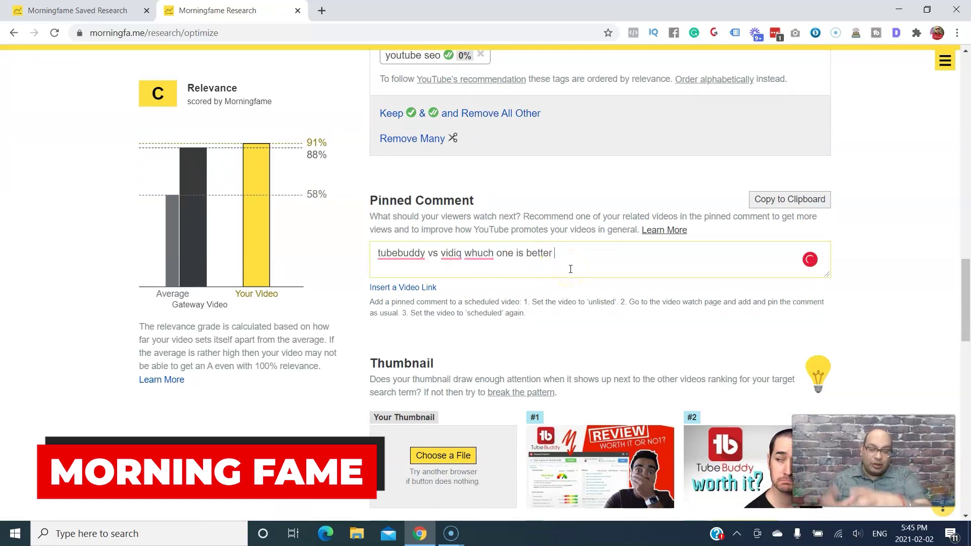
Review the thumbnails of competing videos for the search term and look back over the optimised metadata
{"action": "left_click_drag", "start_coordinate": [967, 274], "coordinate": [966, 307]}
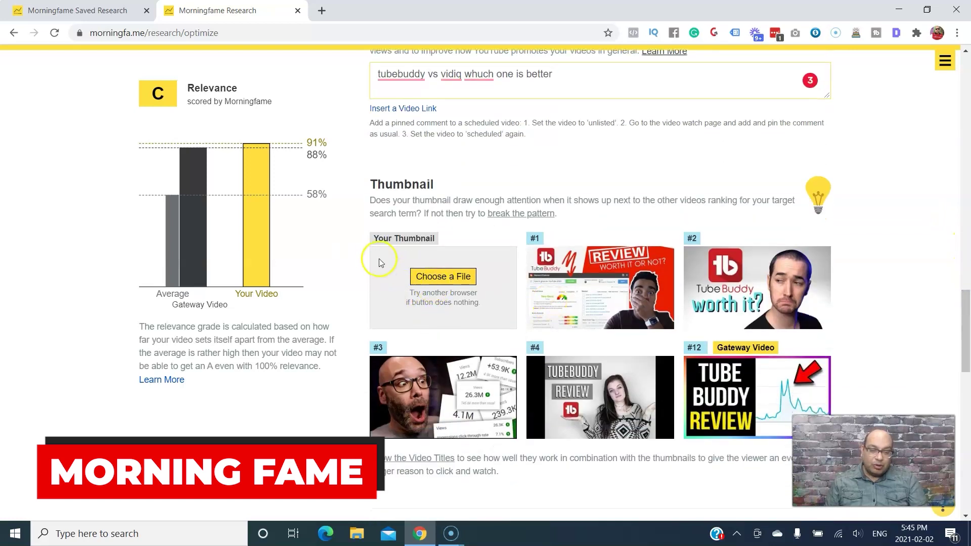
{"action": "left_click", "coordinate": [966, 281]}
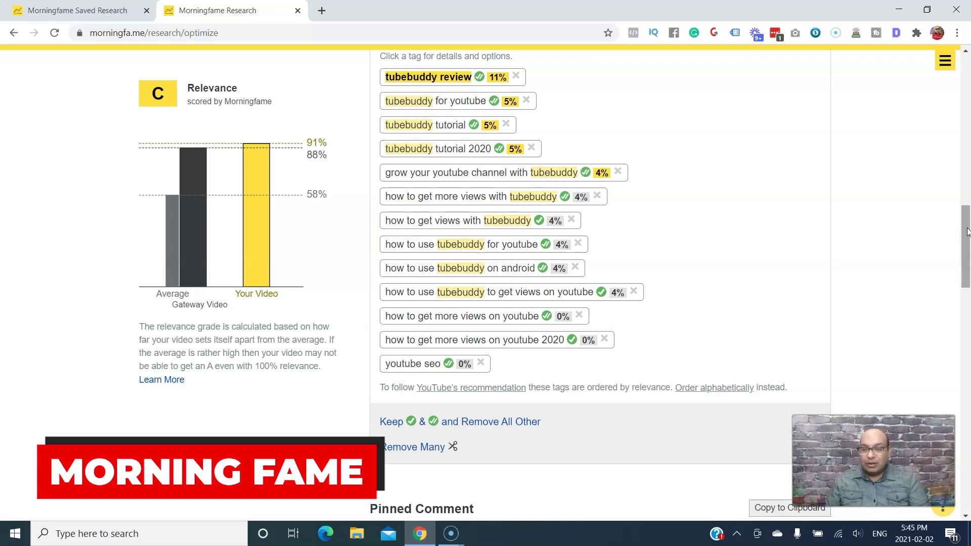
{"action": "left_click_drag", "start_coordinate": [967, 231], "coordinate": [476, 227]}
{"action": "left_click_drag", "start_coordinate": [963, 269], "coordinate": [965, 75]}
{"action": "left_click", "coordinate": [580, 322]}
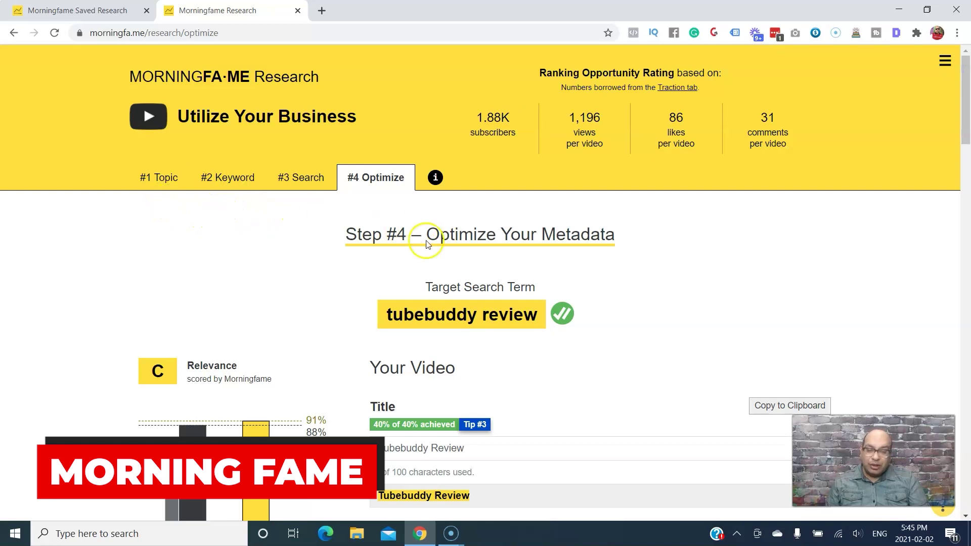
Return to the target search term selection and browse the common keywords, uncommon keywords and similar videos
{"action": "left_click", "coordinate": [301, 179]}
{"action": "left_click", "coordinate": [248, 125]}
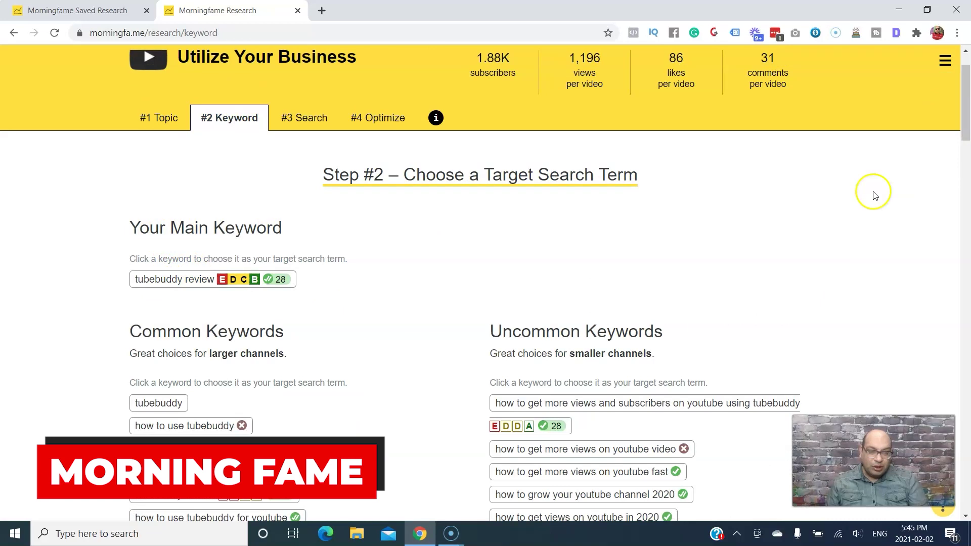
{"action": "left_click_drag", "start_coordinate": [965, 114], "coordinate": [966, 152]}
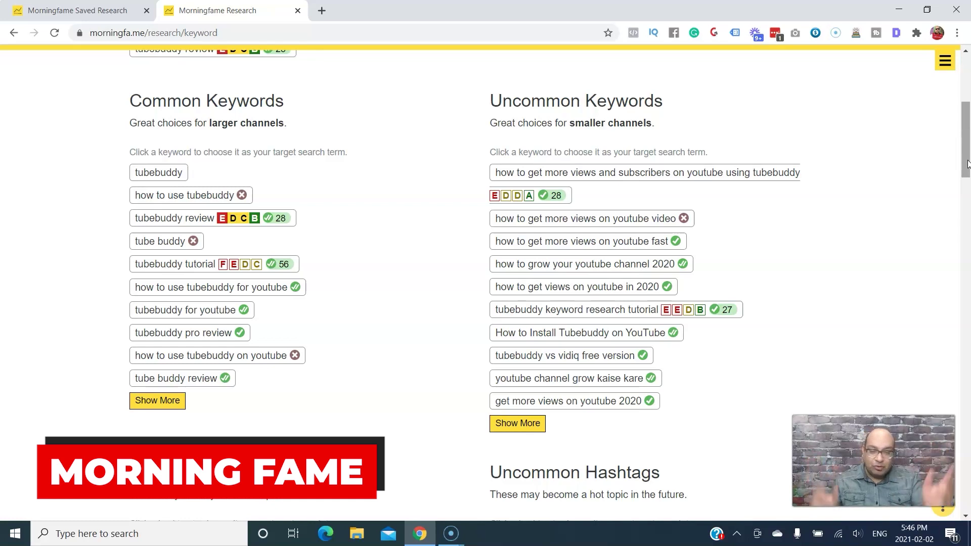
{"action": "left_click_drag", "start_coordinate": [967, 163], "coordinate": [964, 325]}
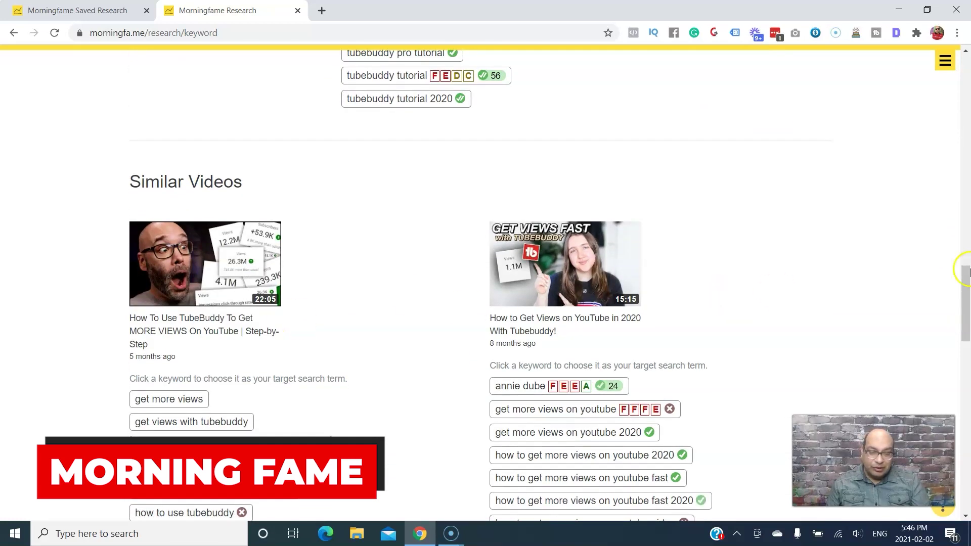
{"action": "left_click_drag", "start_coordinate": [967, 270], "coordinate": [968, 367]}
{"action": "scroll", "coordinate": [682, 264], "scroll_direction": "up", "scroll_amount": 20}
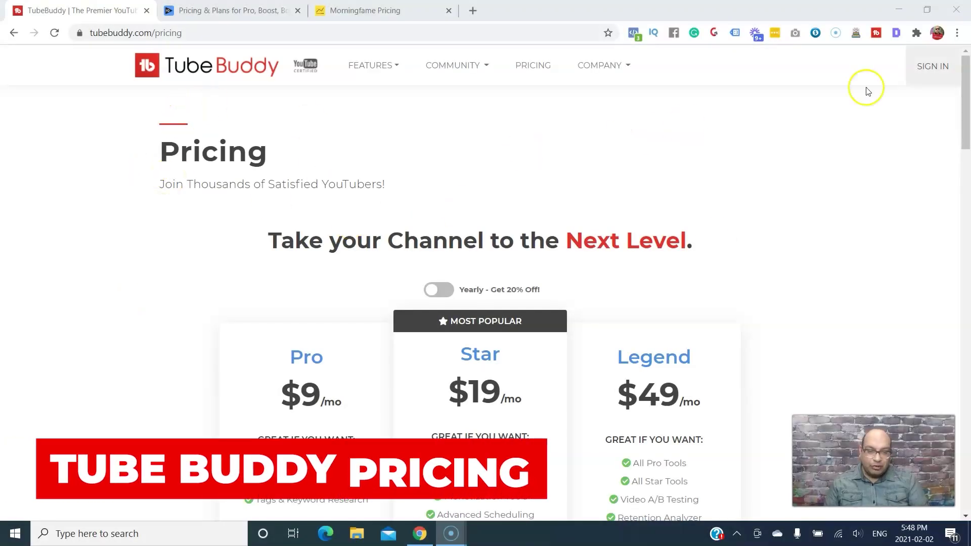
View TubeBuddy's plan prices with yearly billing and the 50% discount for channels with less than 1,000 subscribers
{"action": "left_click_drag", "start_coordinate": [965, 75], "coordinate": [966, 112]}
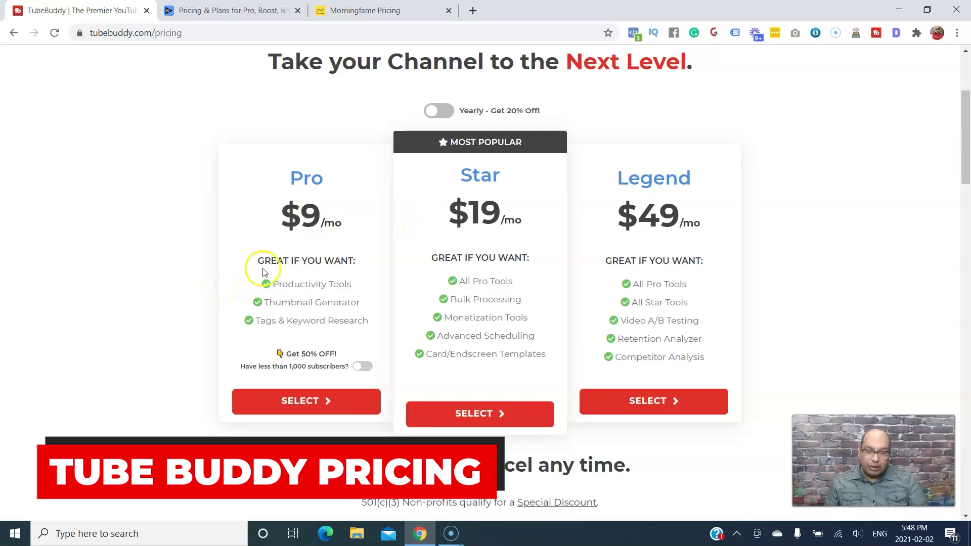
{"action": "left_click", "coordinate": [446, 114]}
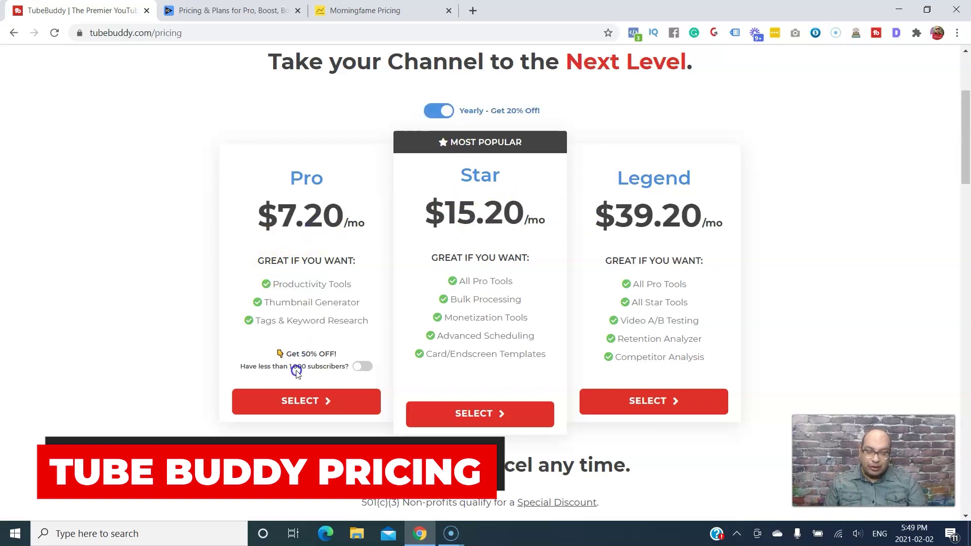
{"action": "left_click", "coordinate": [363, 368]}
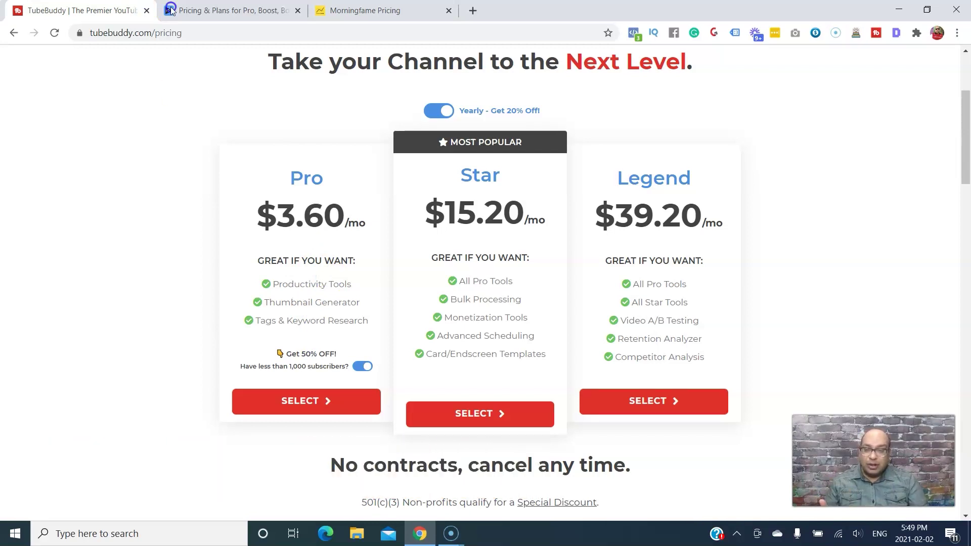
Compare the vidIQ plans with the prices of Morningfame's Plus and Basic plans
{"action": "left_click", "coordinate": [227, 11]}
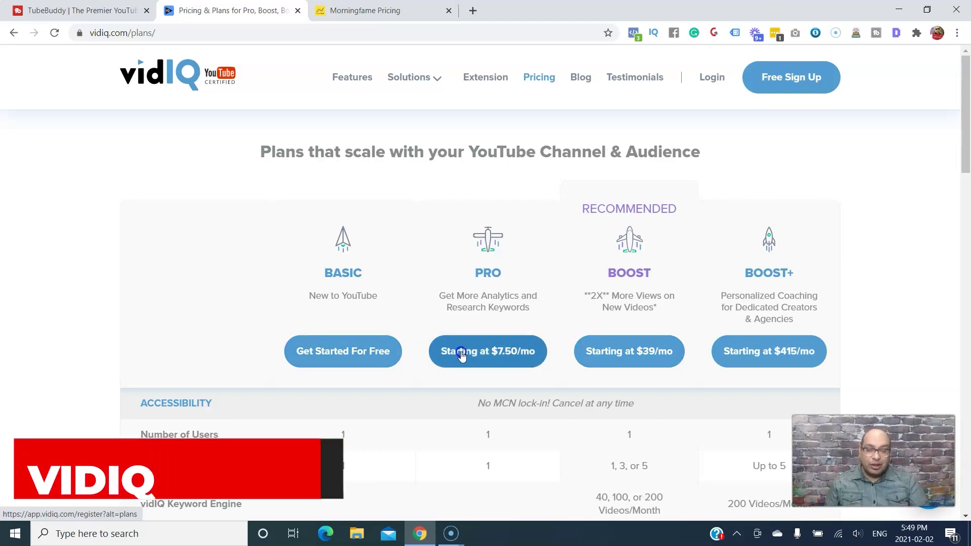
{"action": "left_click", "coordinate": [400, 9]}
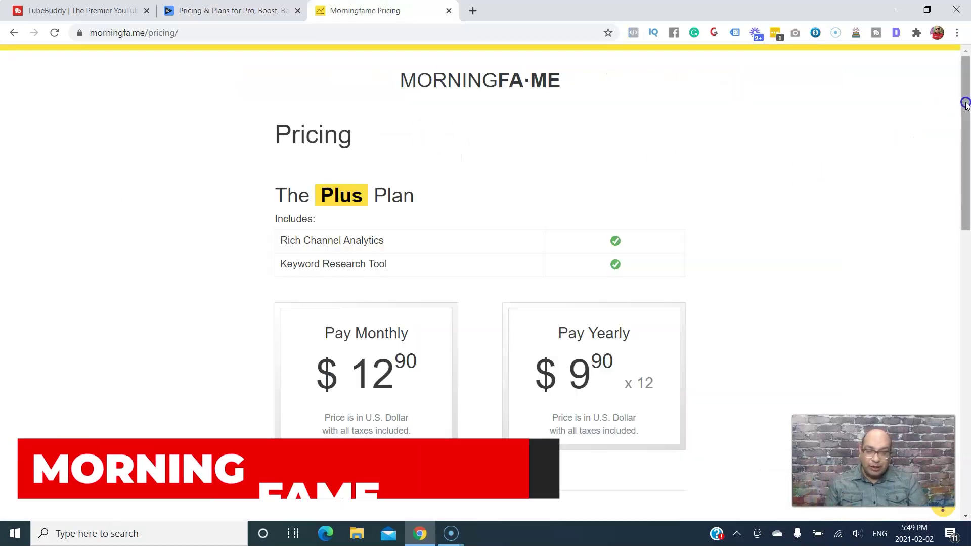
{"action": "left_click_drag", "start_coordinate": [965, 105], "coordinate": [965, 230]}
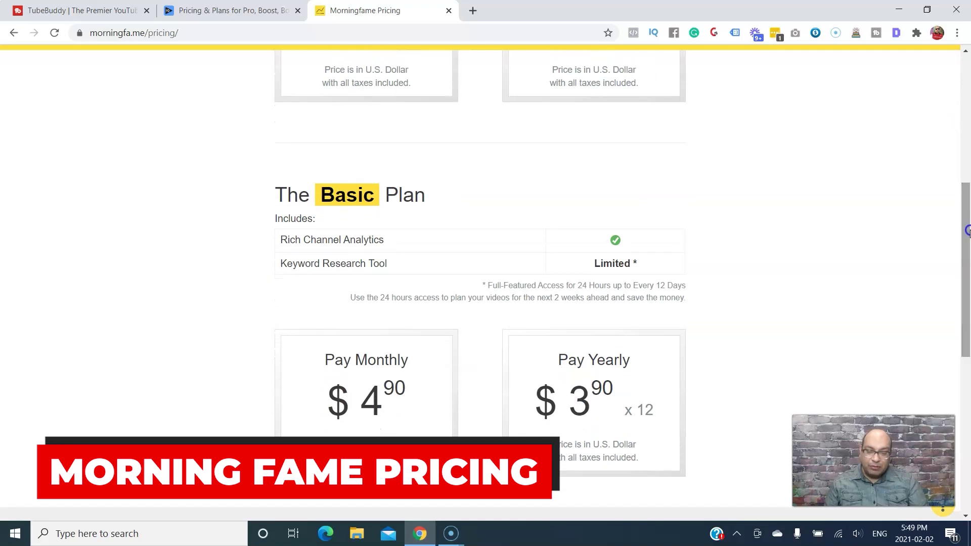